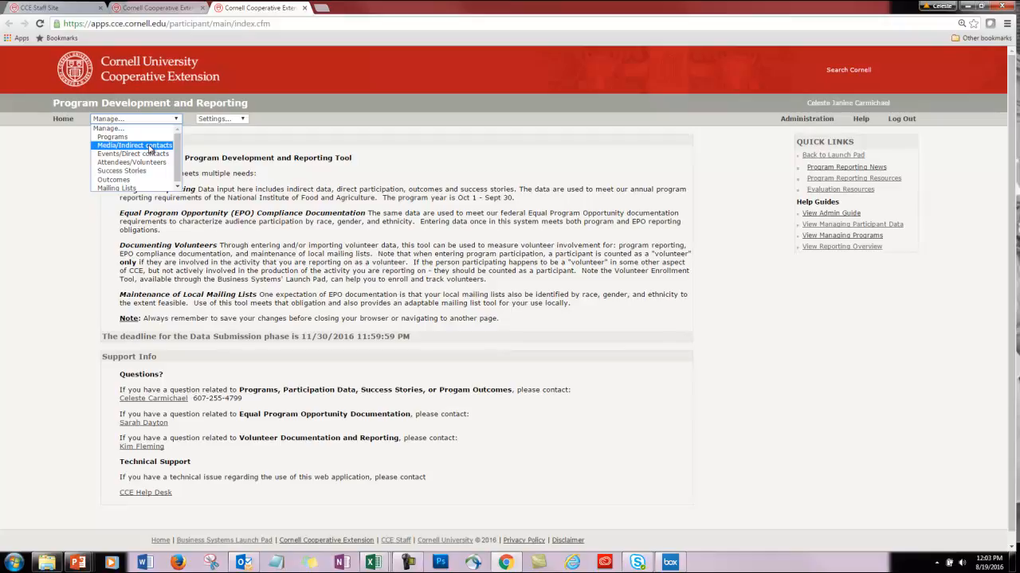
Open the Indirect Contacts spreadsheet template from the media/indirect contacts page and examine the Media Type choices in row 4
click(150, 145)
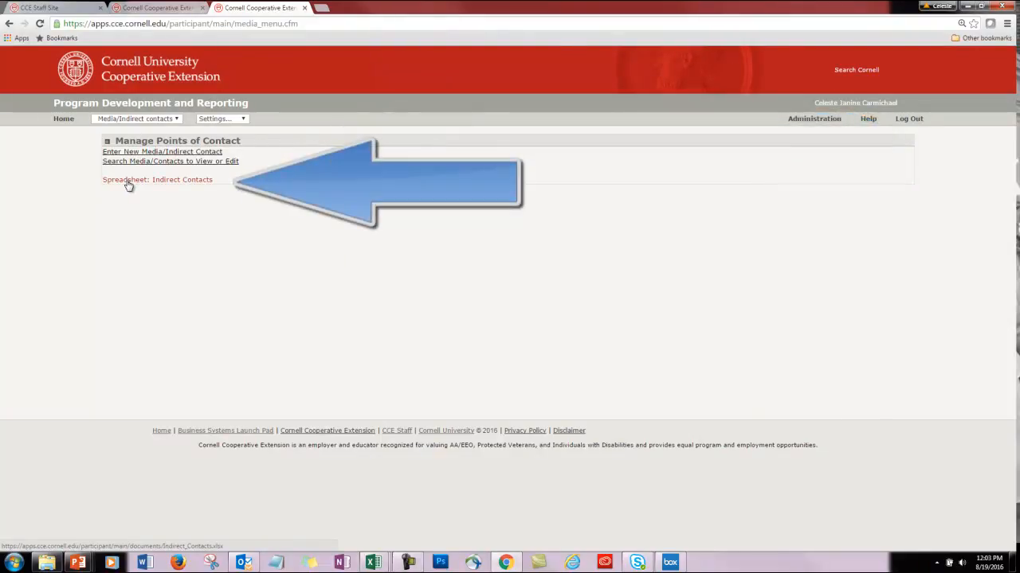
click(128, 183)
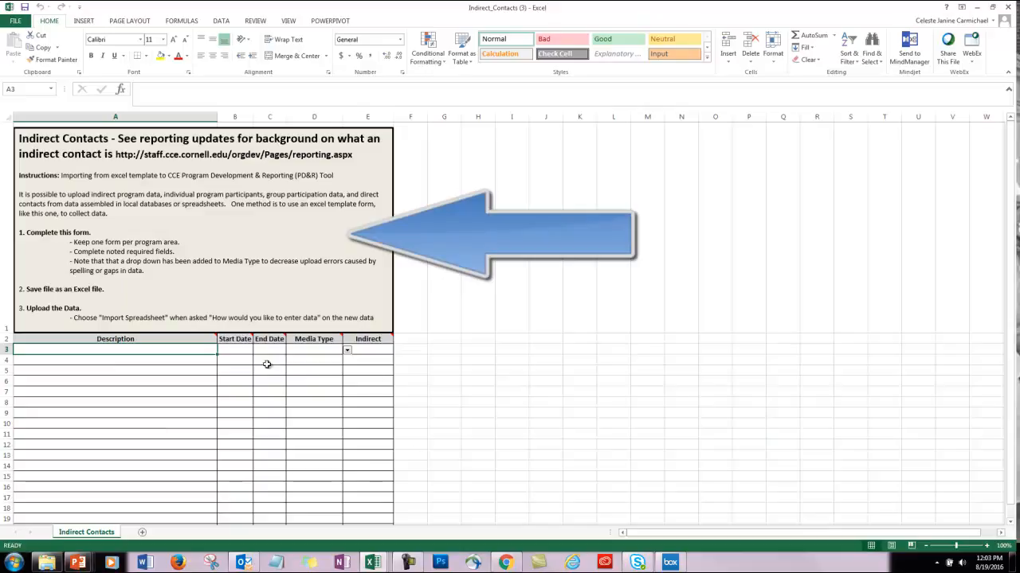
click(341, 360)
click(347, 362)
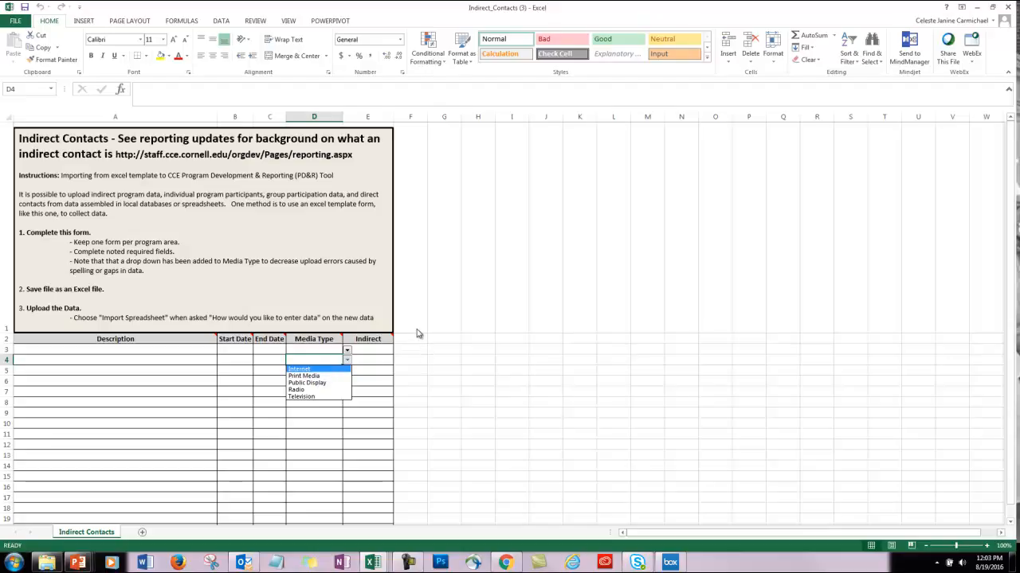
key(Escape)
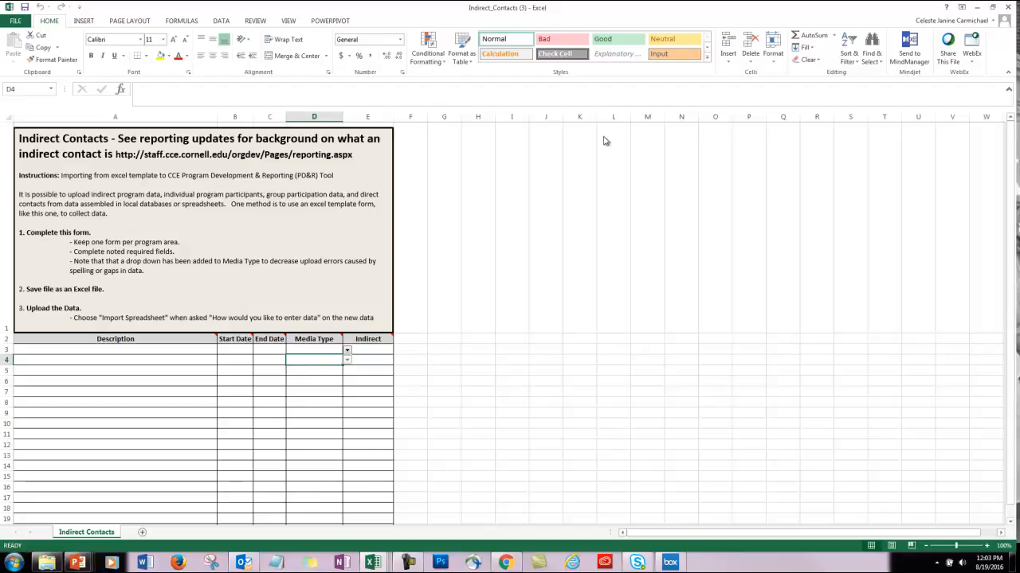
click(978, 9)
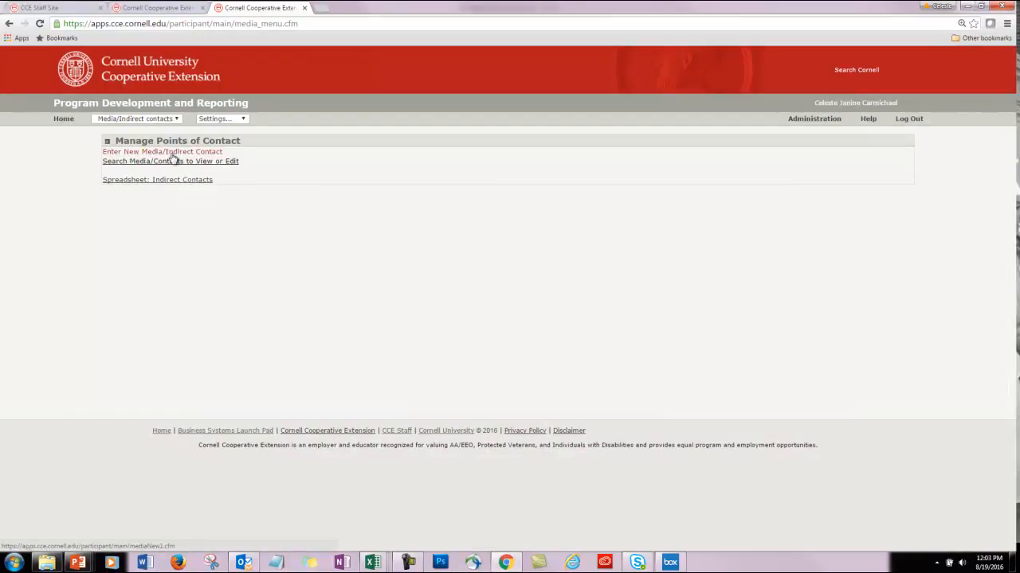
Start a new media/indirect contact entry imported from a spreadsheet, for fiscal year 2016 and the Administration department
click(125, 154)
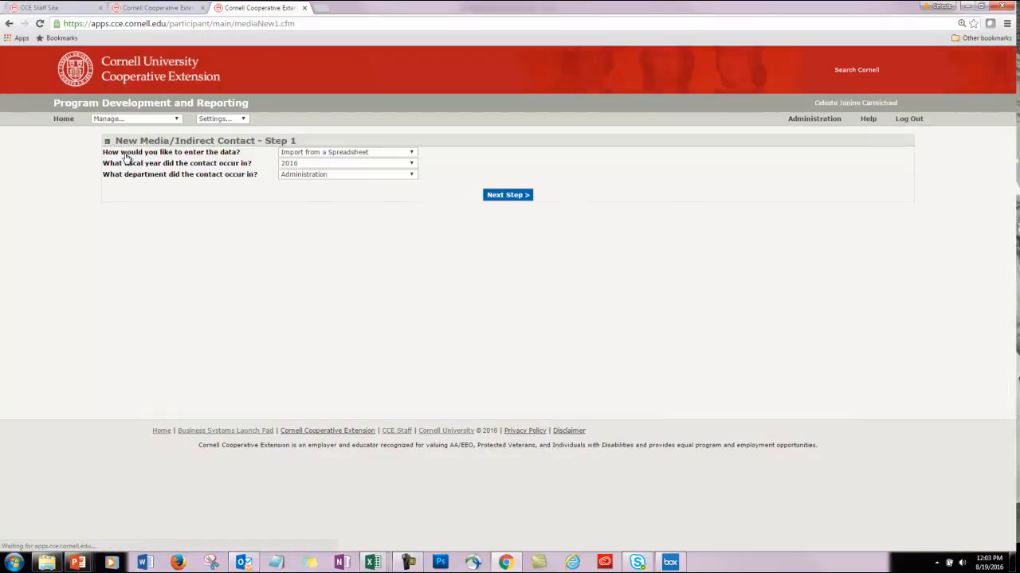
click(412, 153)
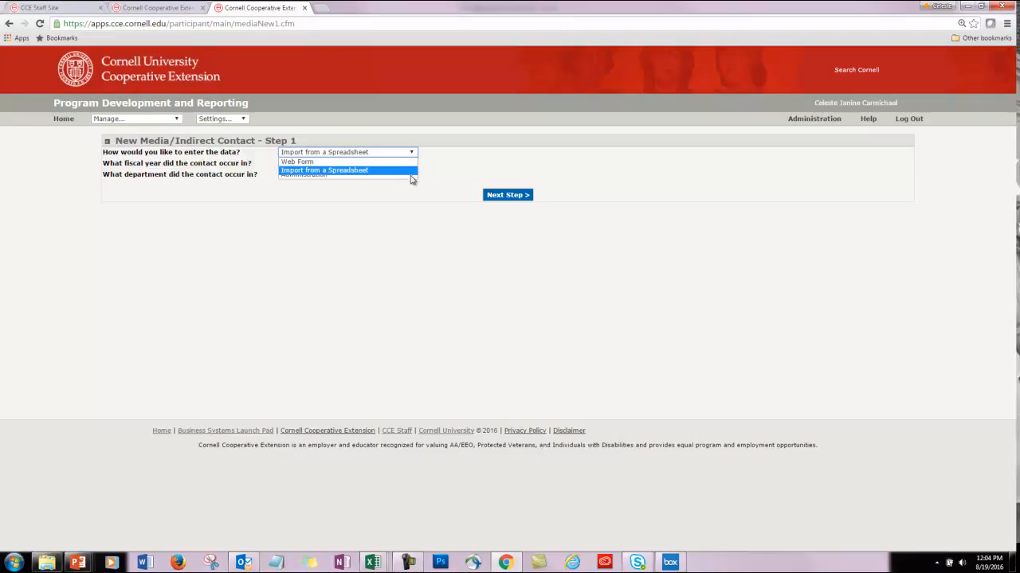
click(355, 174)
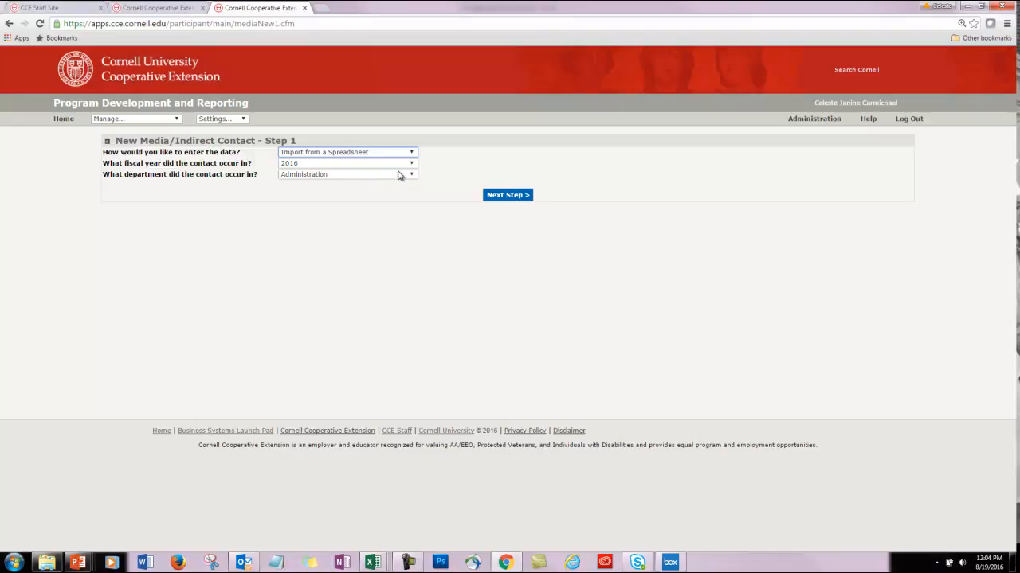
click(501, 196)
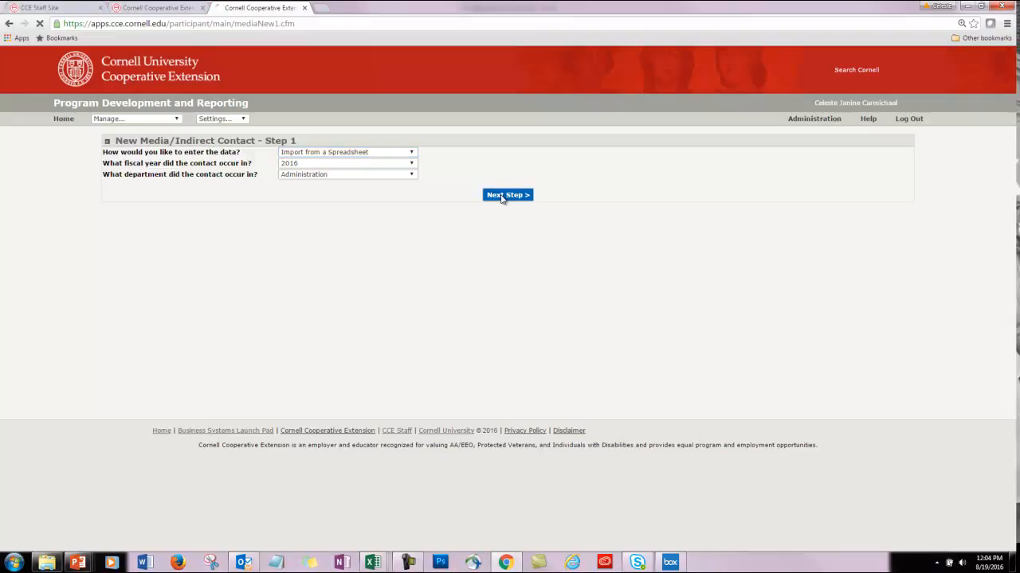
Relate the indirect contact import to the Managing Waste local program and proceed to the spreadsheet loading stage
click(409, 154)
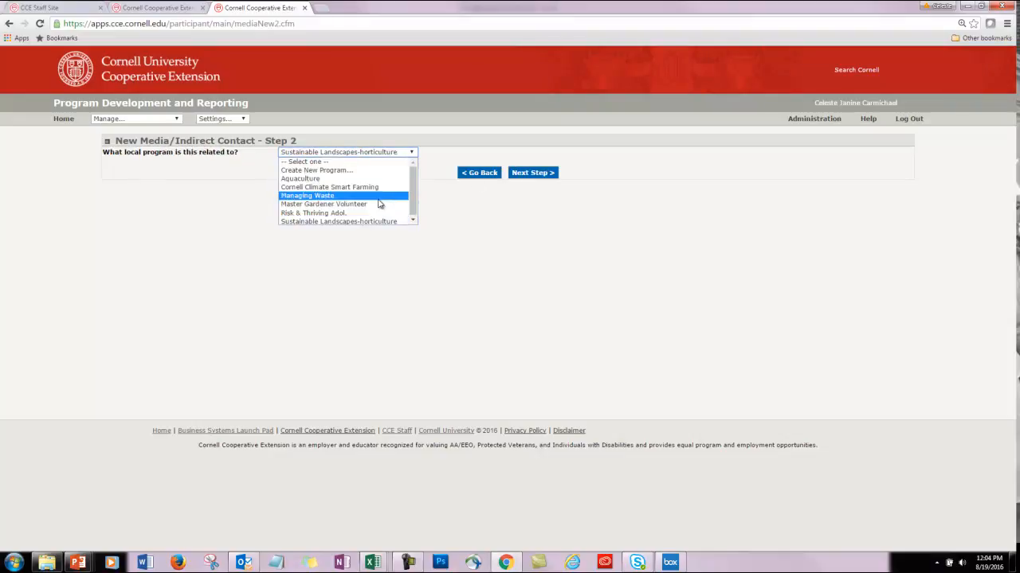
click(378, 199)
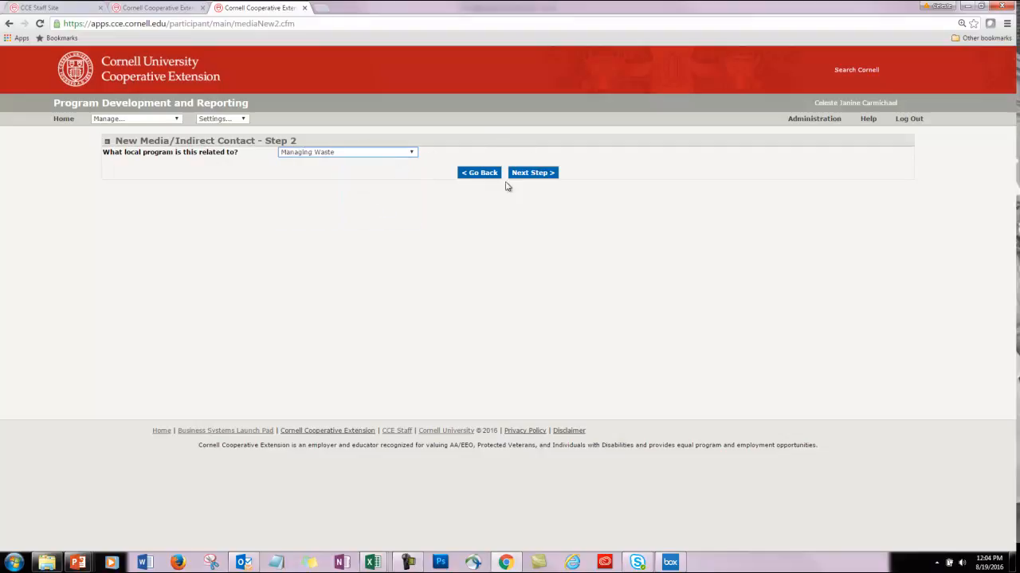
click(539, 177)
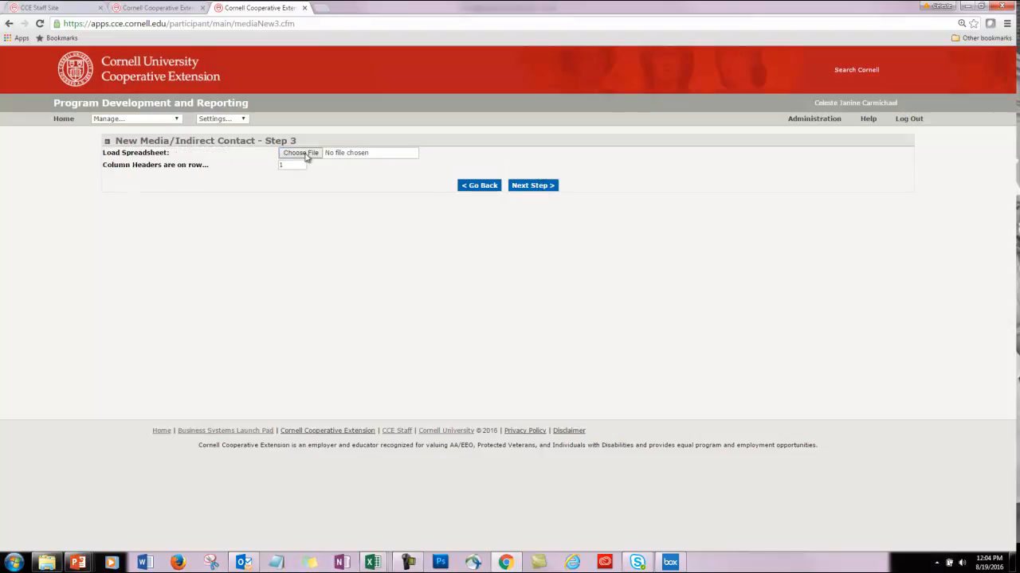
Choose the "test data Indirect_Contacts" workbook as the spreadsheet to load
click(301, 153)
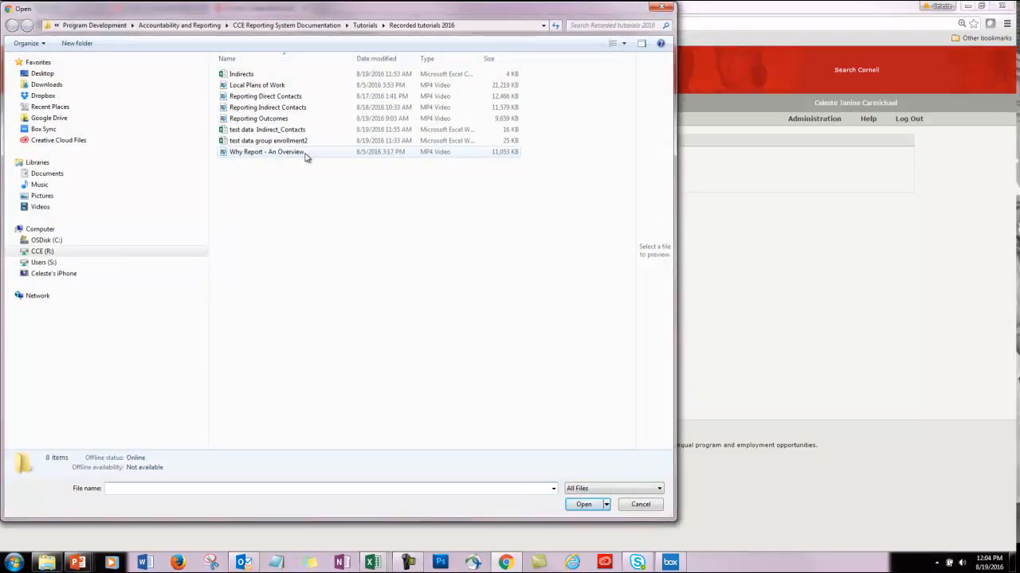
click(302, 131)
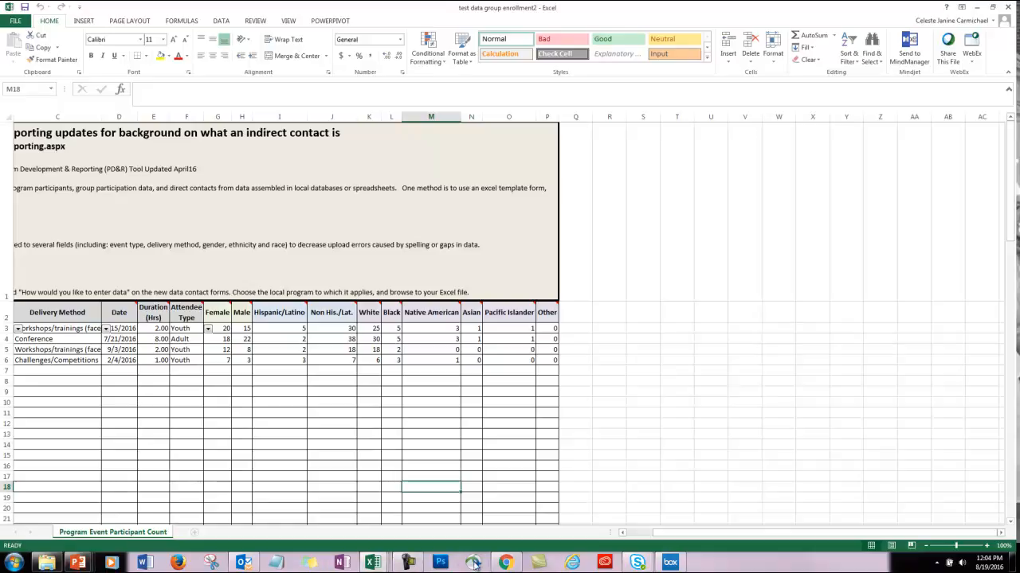
click(505, 563)
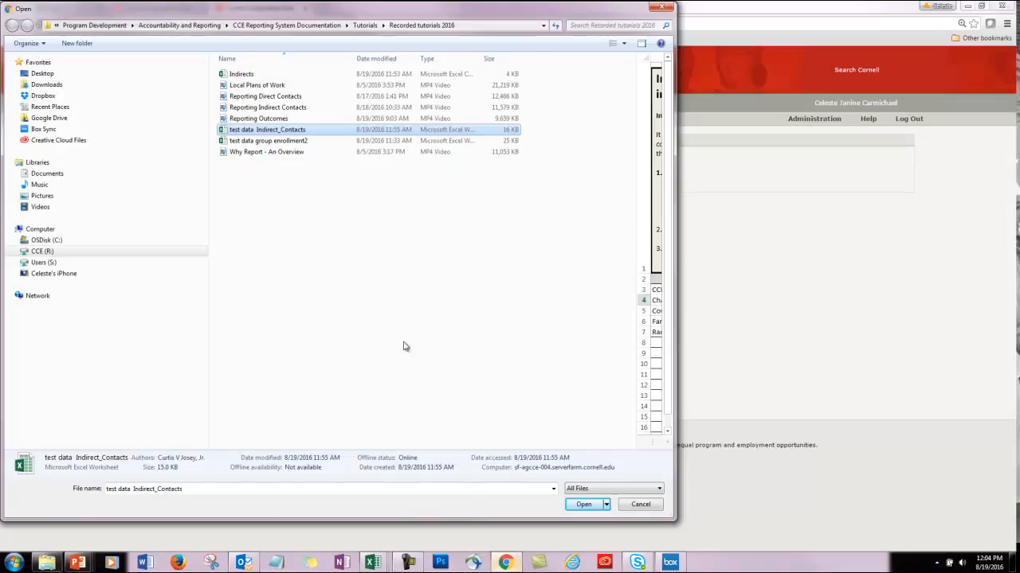
double_click(291, 130)
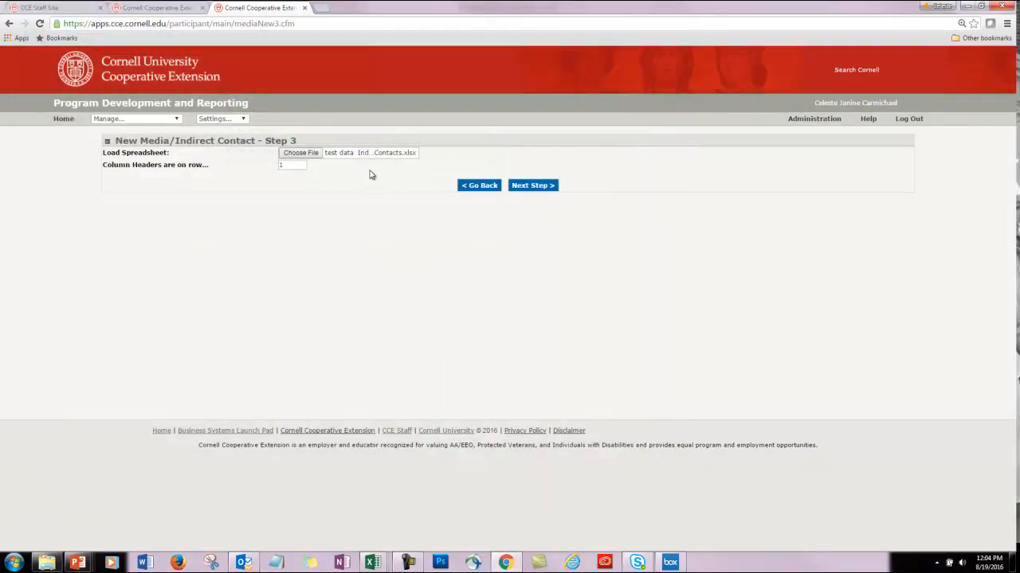
Set the column header row to 2 and continue to the column mapping
double_click(293, 165)
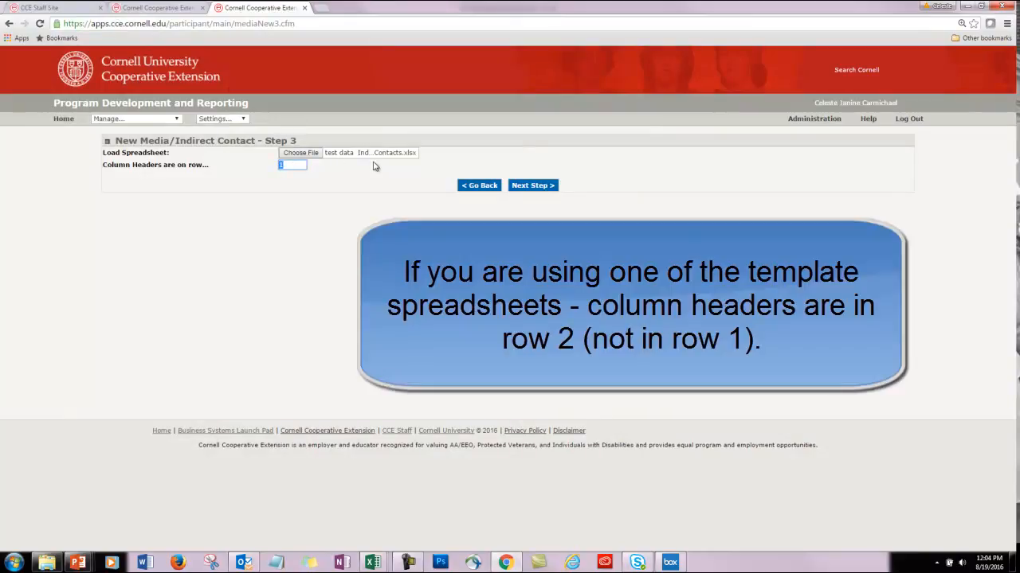
text(2)
click(291, 182)
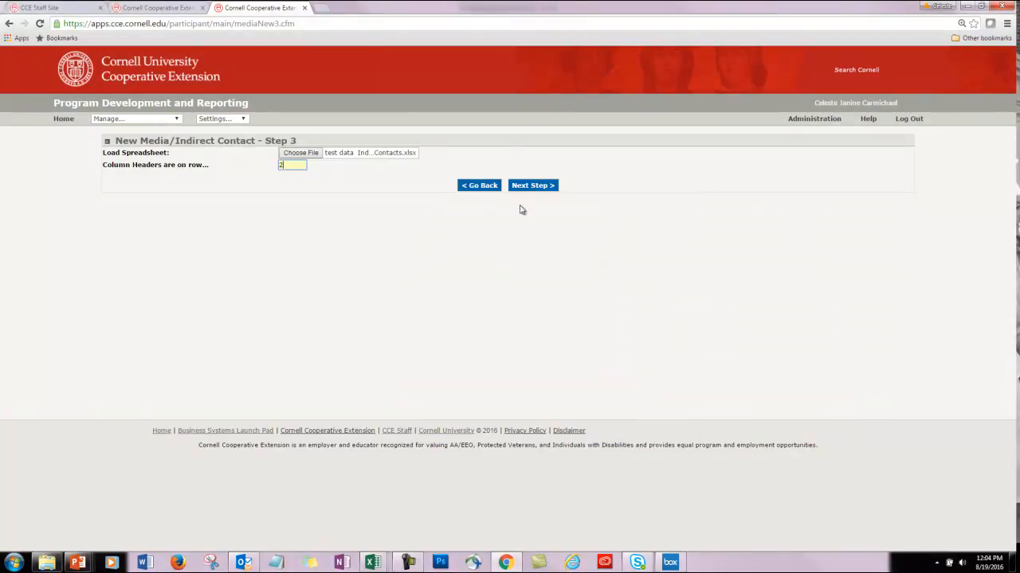
click(539, 186)
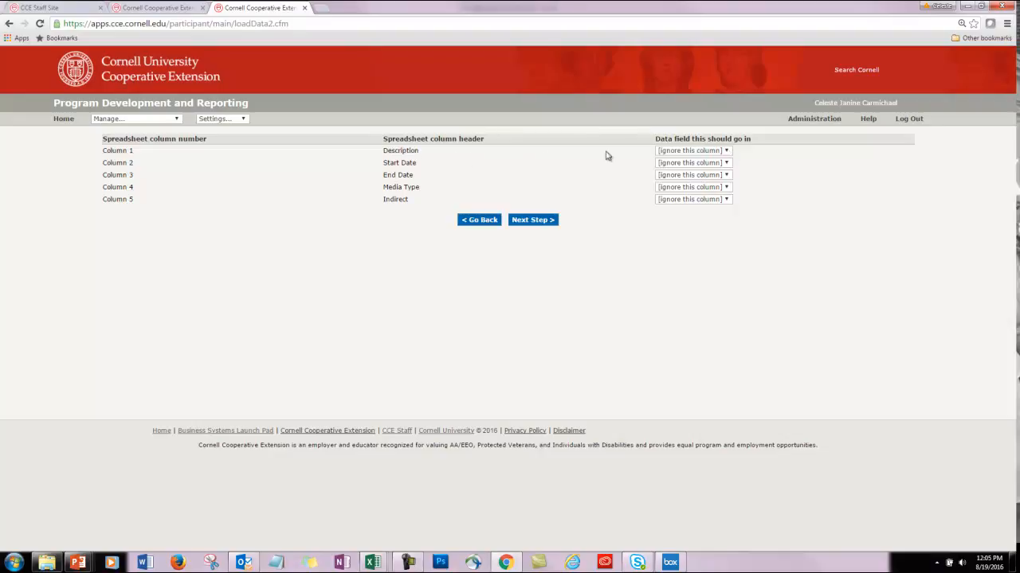
Map spreadsheet columns 1 to 3 to the Description, Start Date and End Date data fields
click(725, 152)
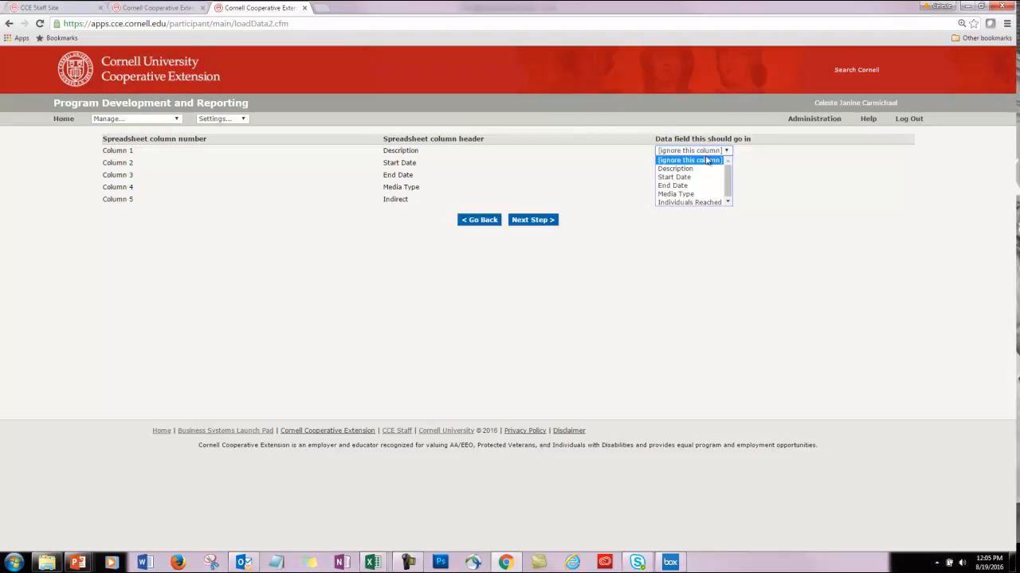
click(676, 168)
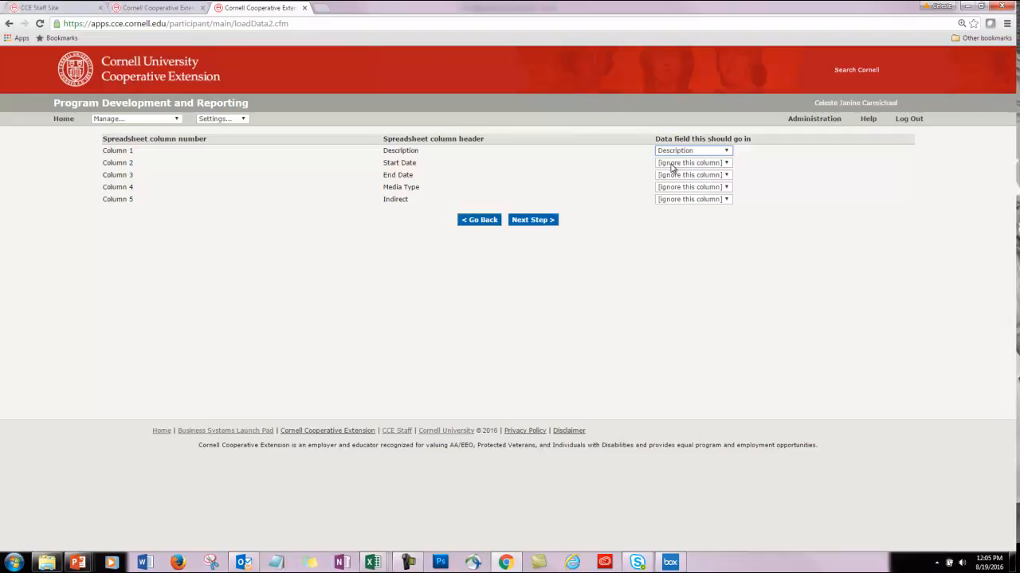
click(726, 164)
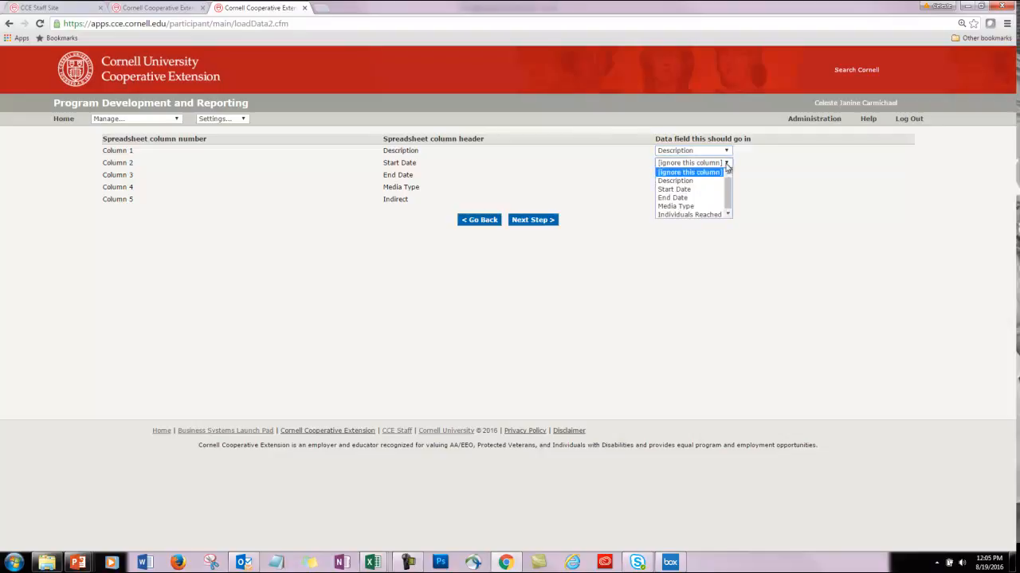
click(677, 189)
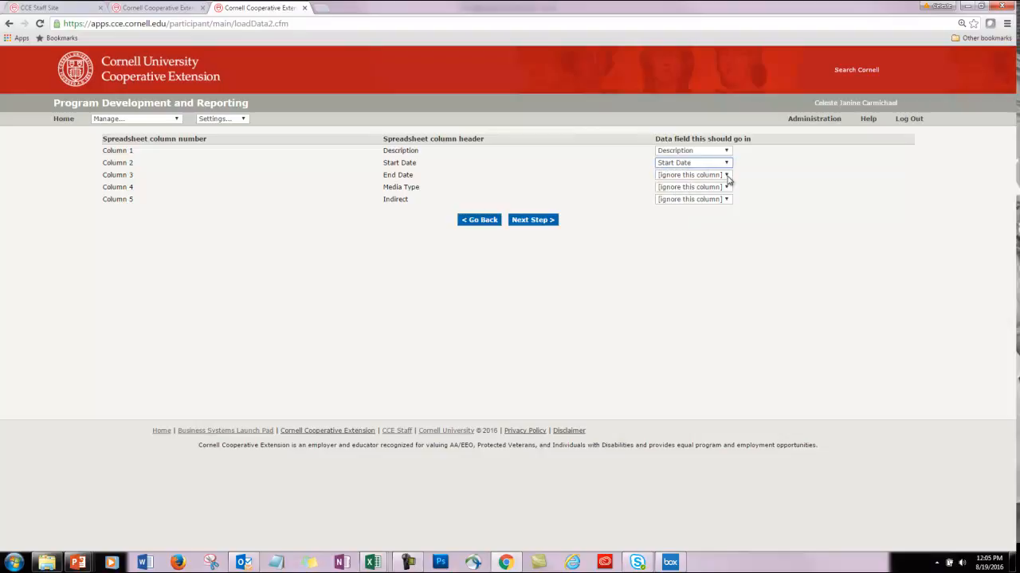
click(726, 176)
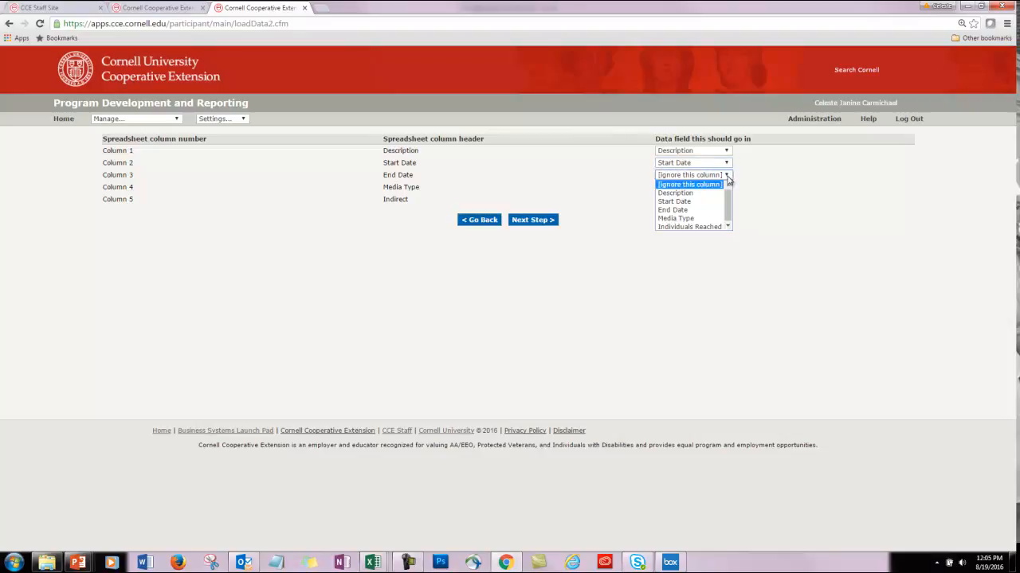
click(689, 210)
Map column 4 to Media Type and column 5 to Individuals Reached, and complete the import of the indirect contacts
click(725, 188)
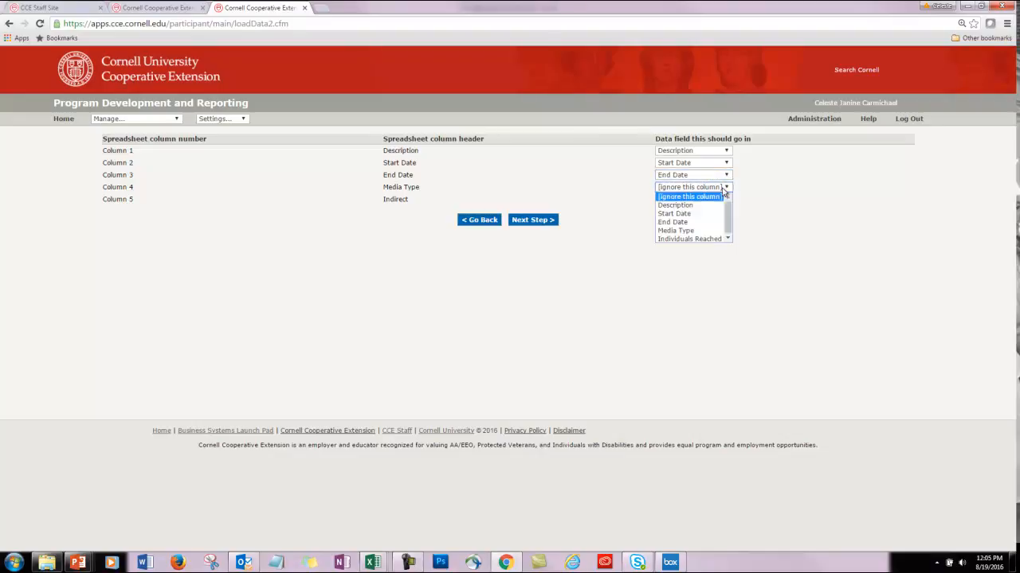
click(690, 231)
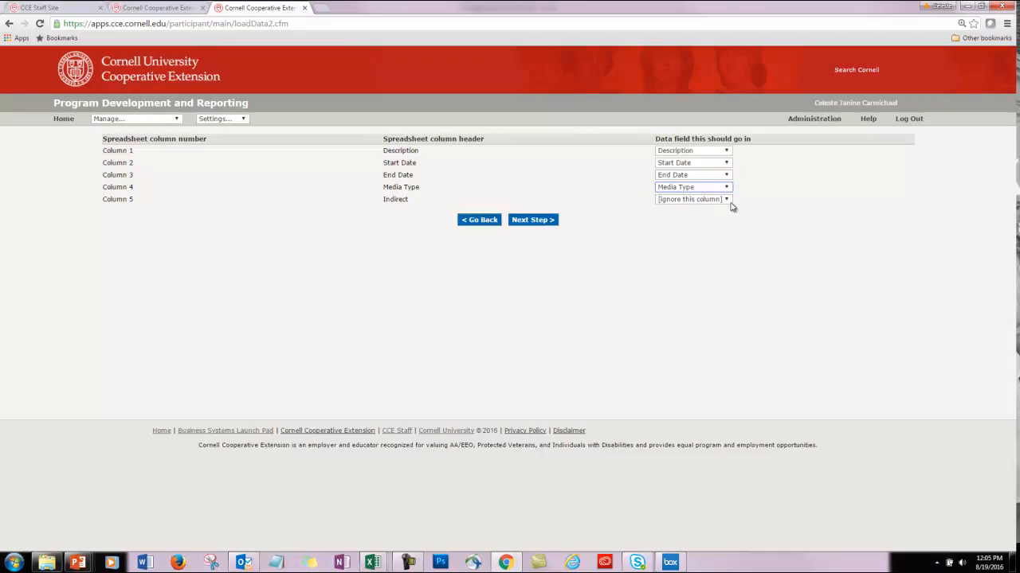
click(728, 200)
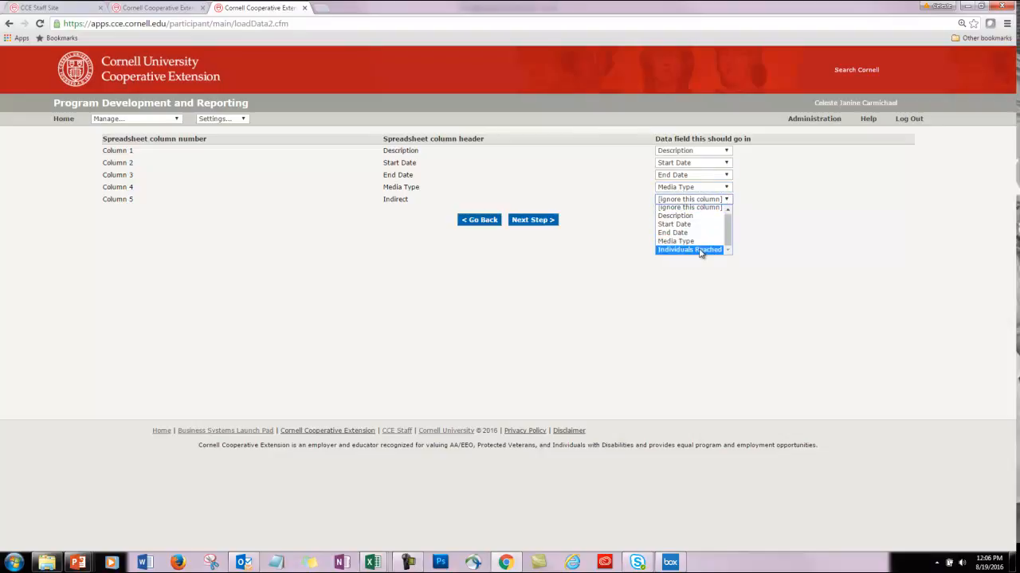
click(700, 251)
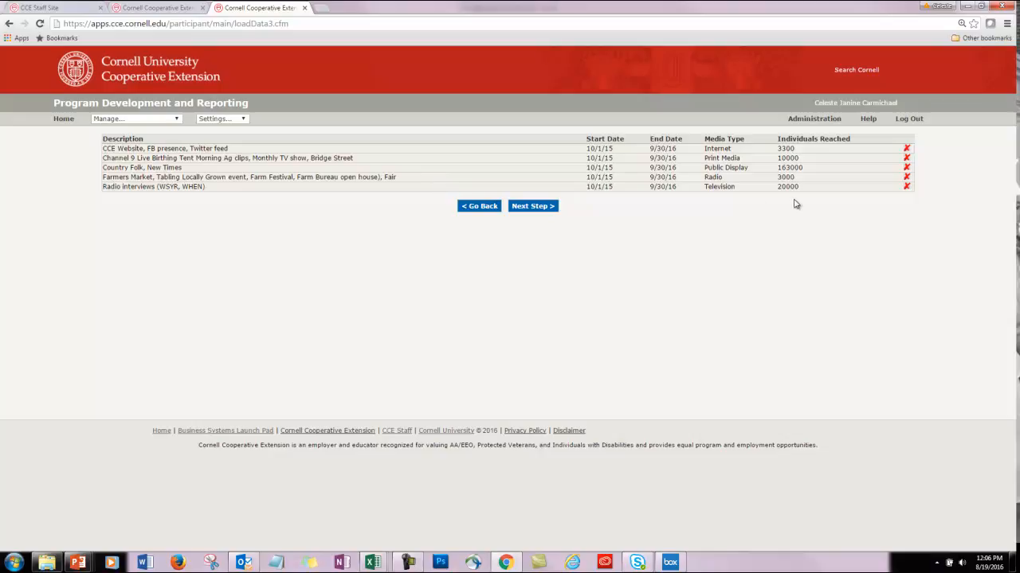
click(534, 209)
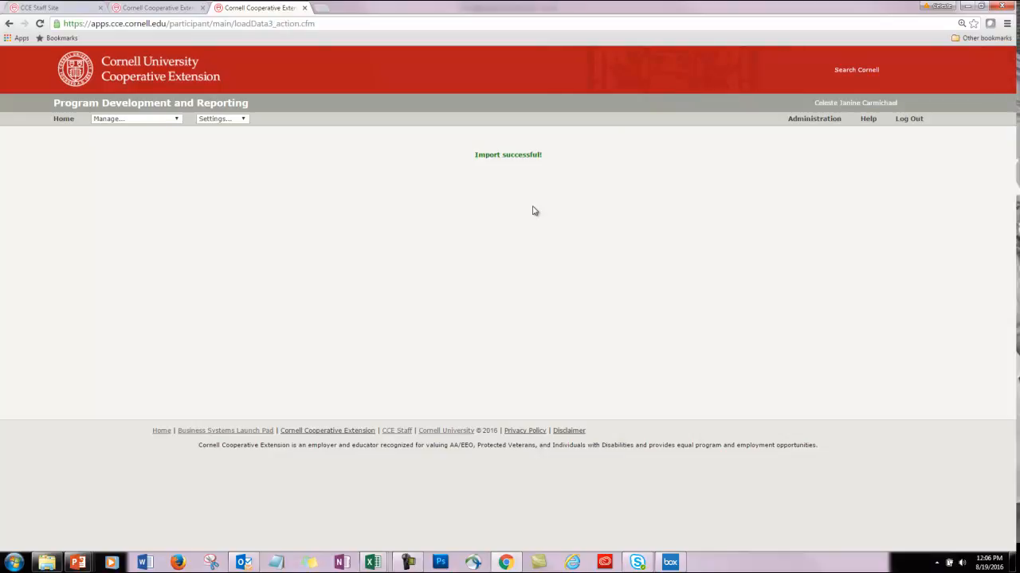
Go to the management of events and direct contacts and start entering a new event or direct contact
click(179, 119)
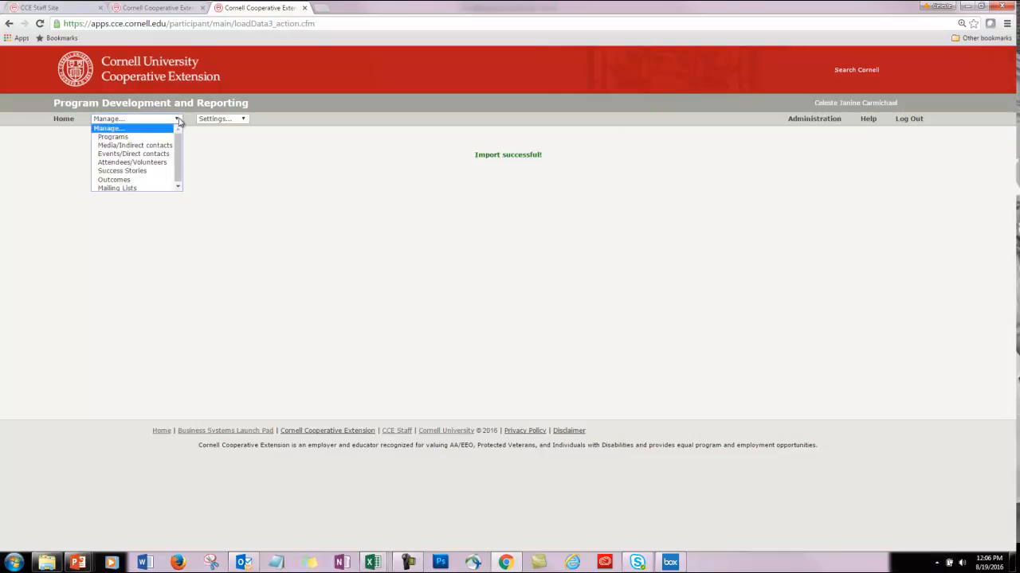
click(154, 155)
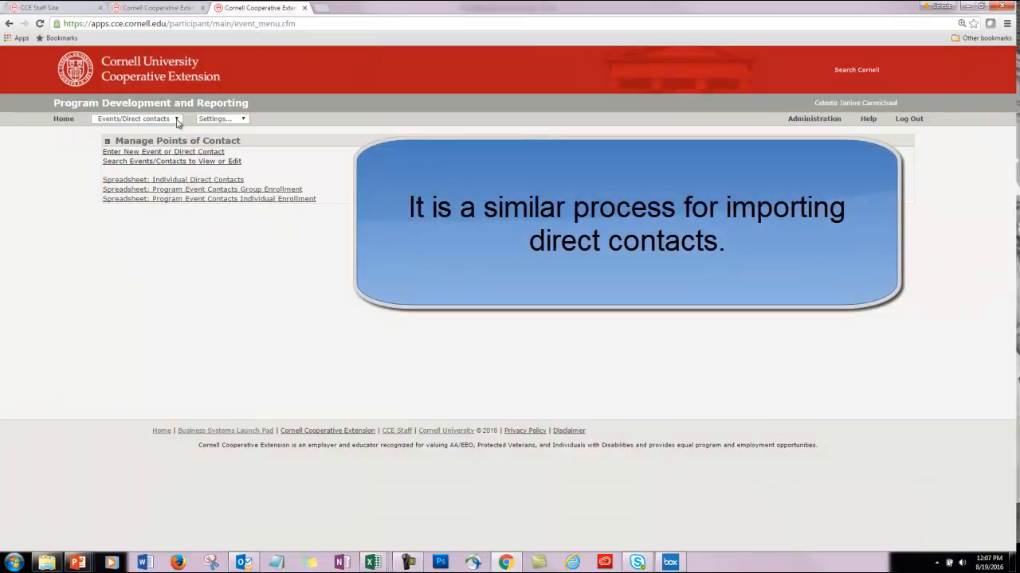
click(178, 120)
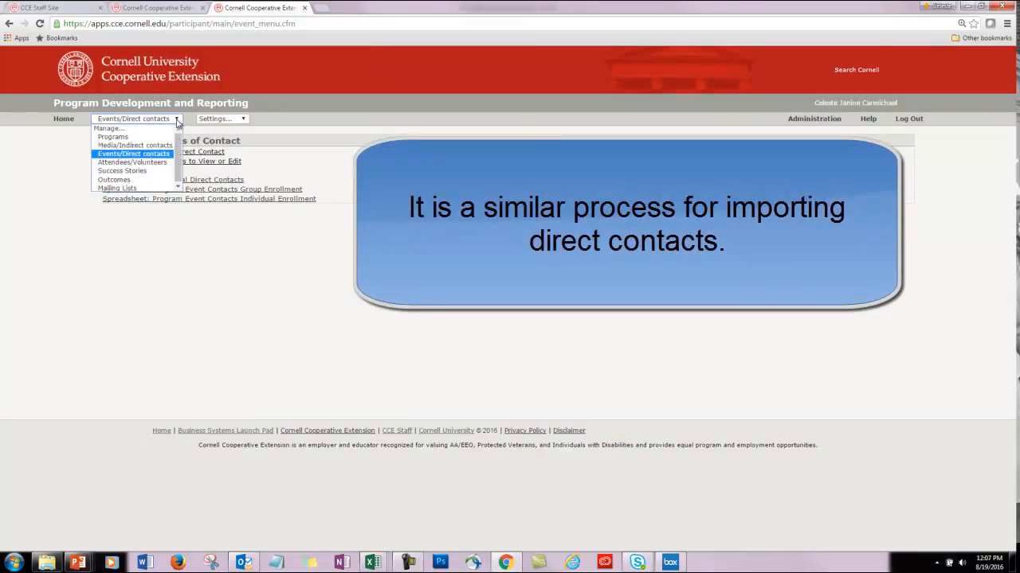
click(157, 156)
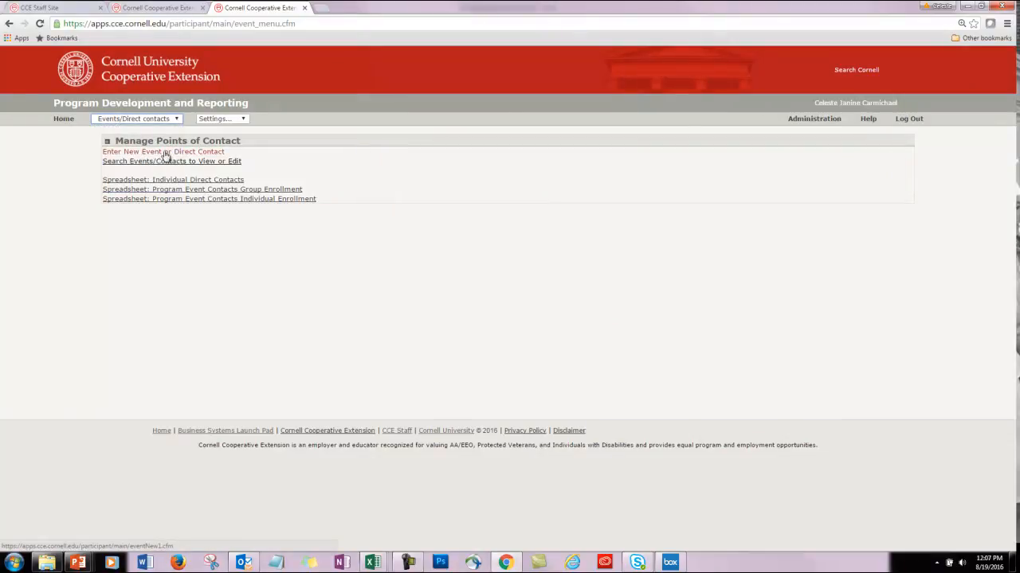
click(165, 153)
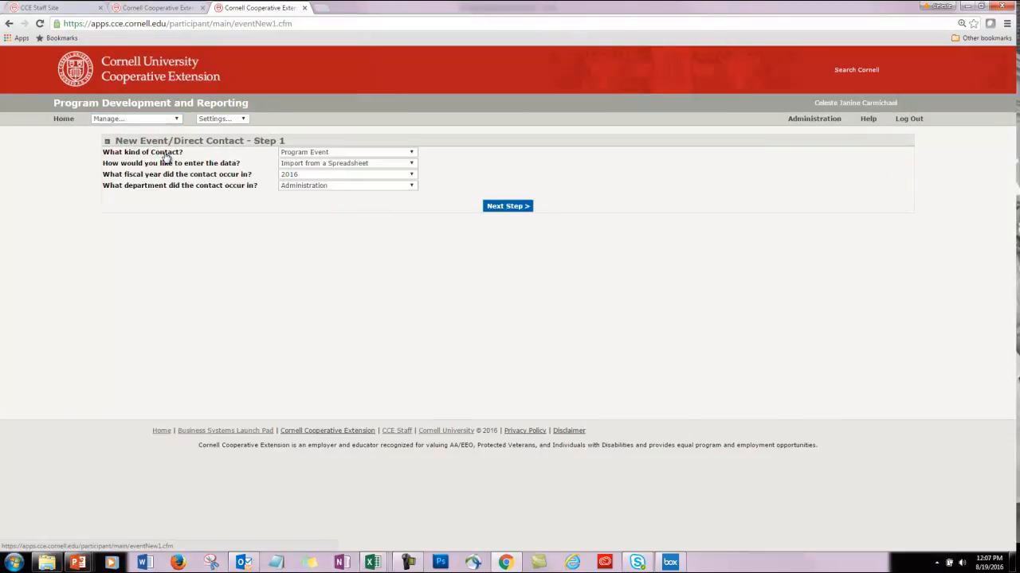
Set the contact kind to Program Event and the entry method to Import from a Spreadsheet, and continue to step 2
click(335, 153)
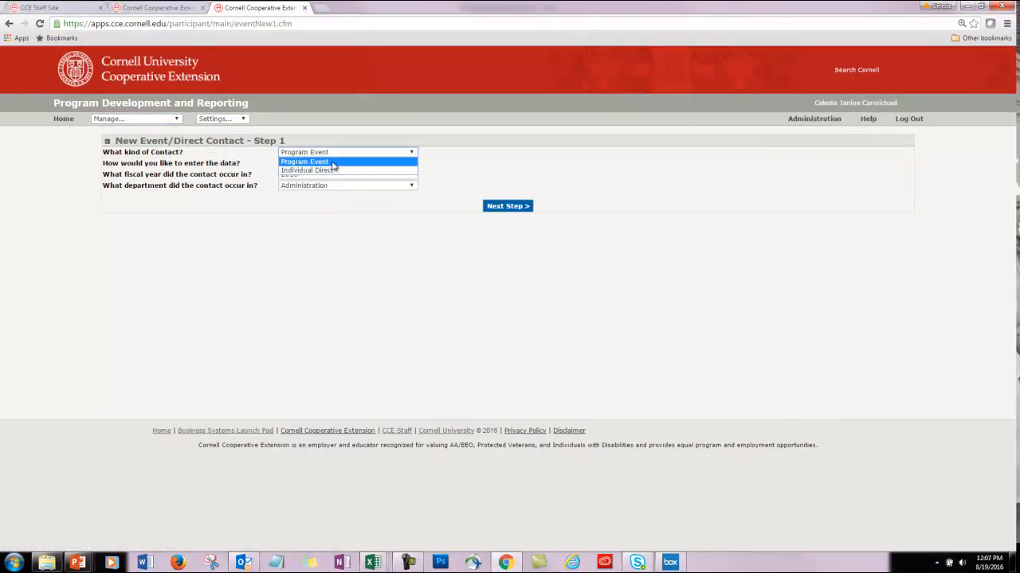
click(333, 162)
click(345, 163)
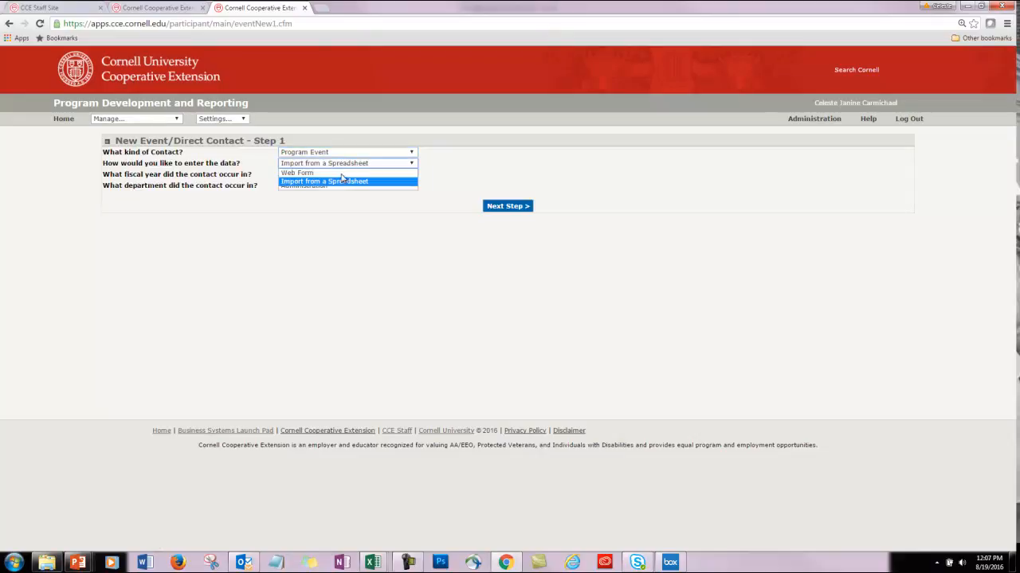
click(339, 182)
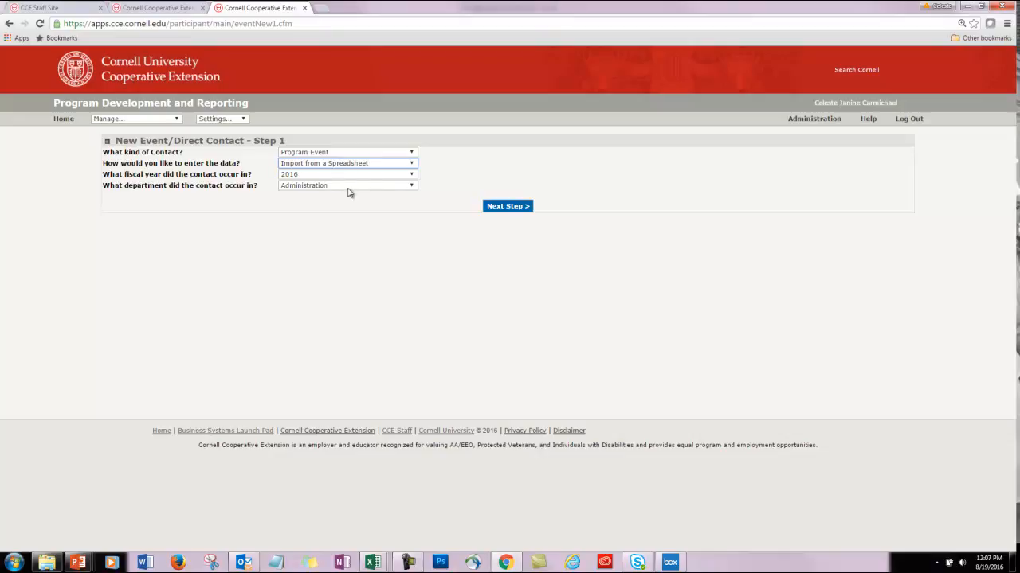
click(522, 208)
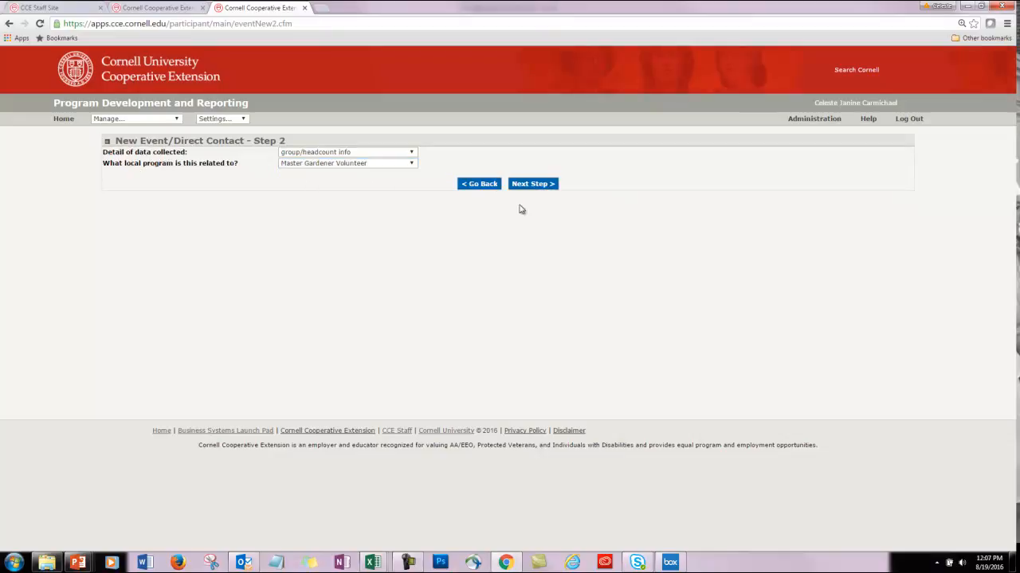
Relate the group/headcount data to the Managing Waste local program and continue to the spreadsheet loading step
click(410, 164)
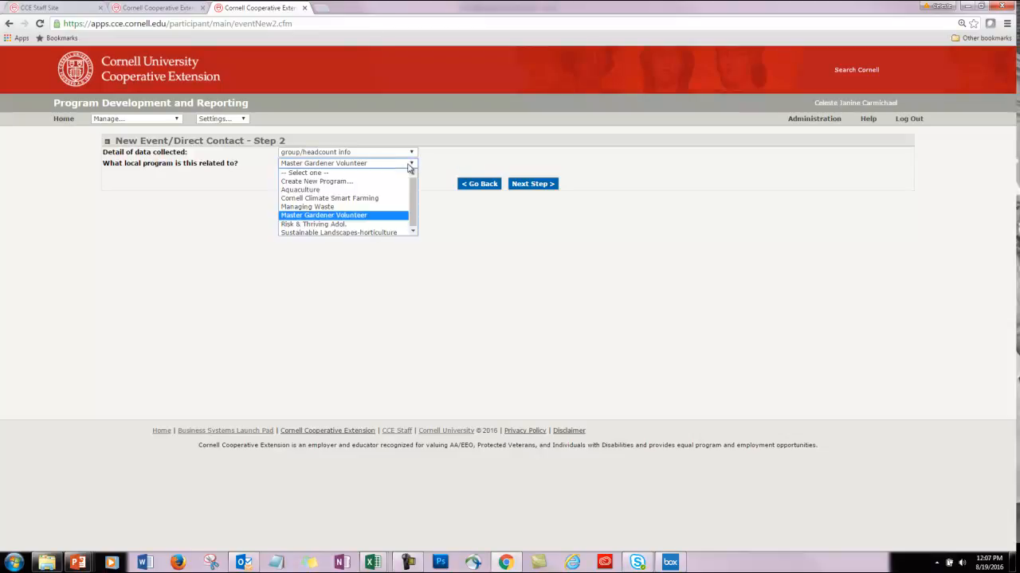
click(390, 206)
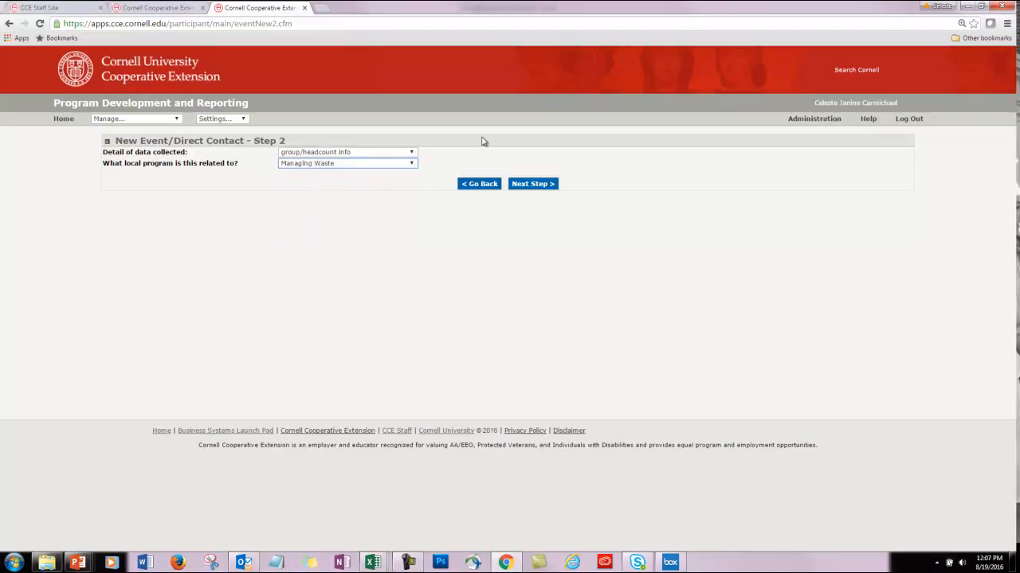
click(549, 186)
Load the "test data grou...ollment2.xlsx" workbook with column headers on row 2 and continue to the column mapping
click(311, 154)
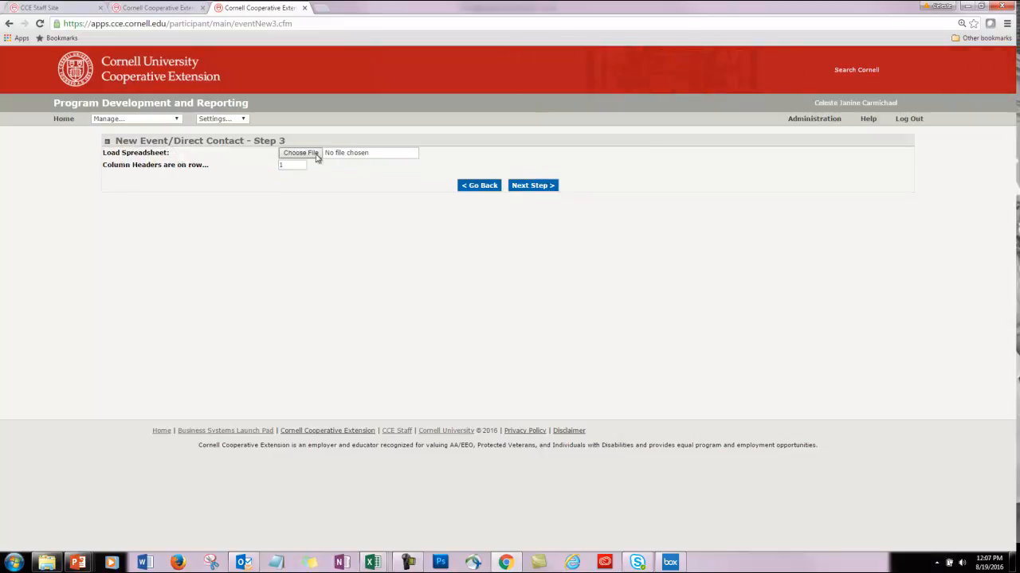
double_click(251, 140)
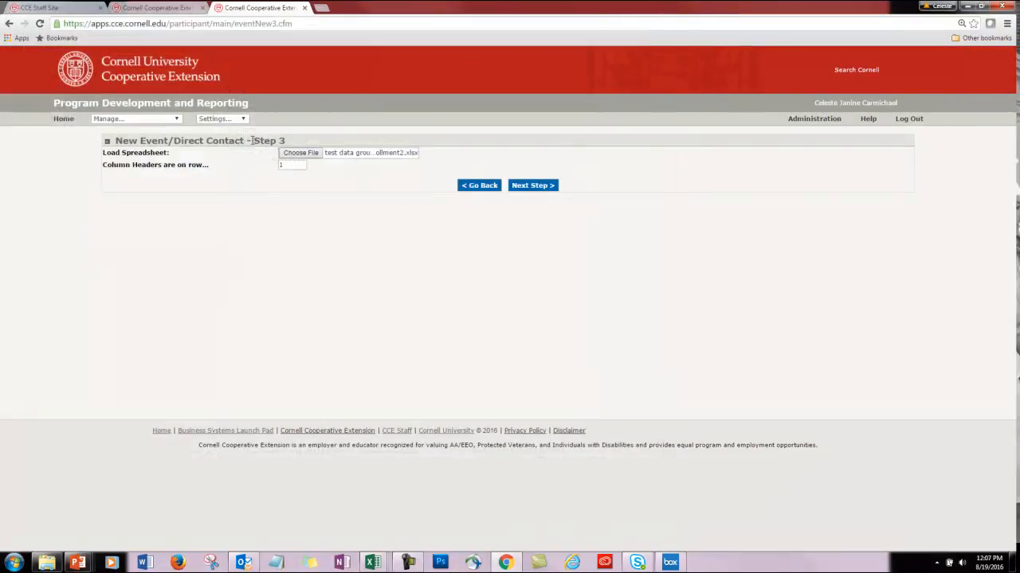
double_click(293, 165)
text(2)
click(290, 176)
click(538, 189)
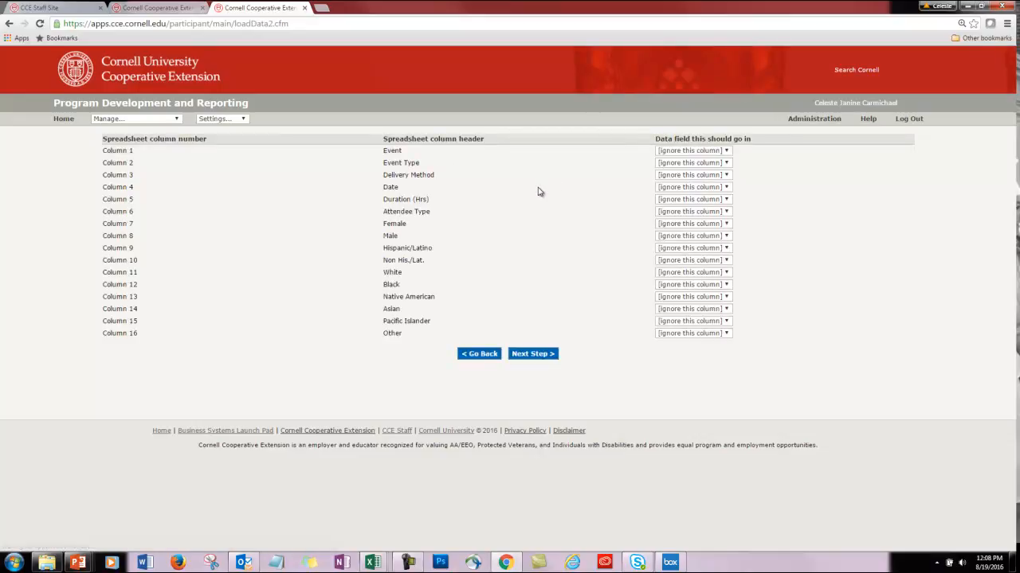
Map spreadsheet columns 1 to 3 to the Event Name, Event Type and Delivery Method data fields
click(726, 151)
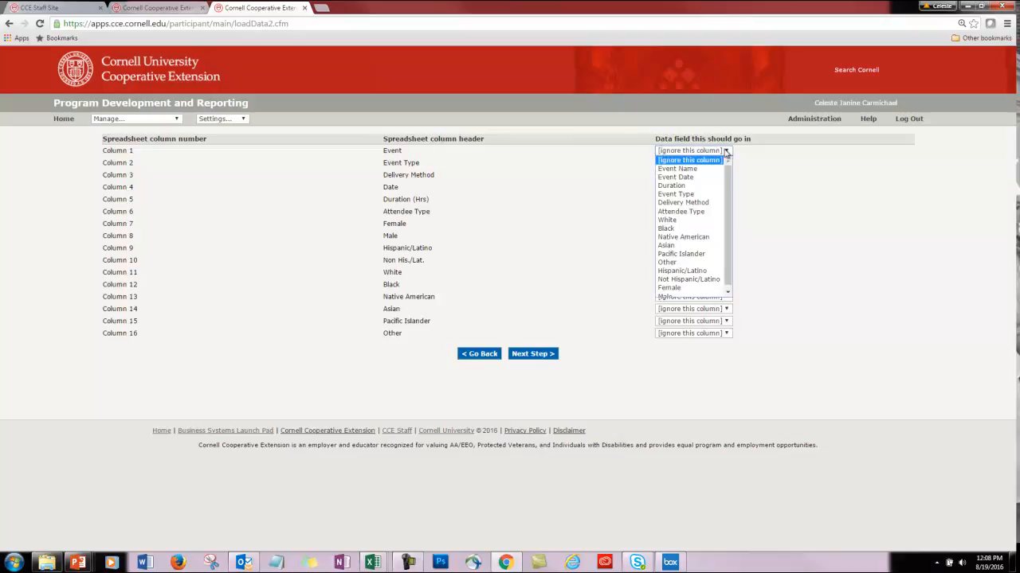
click(696, 171)
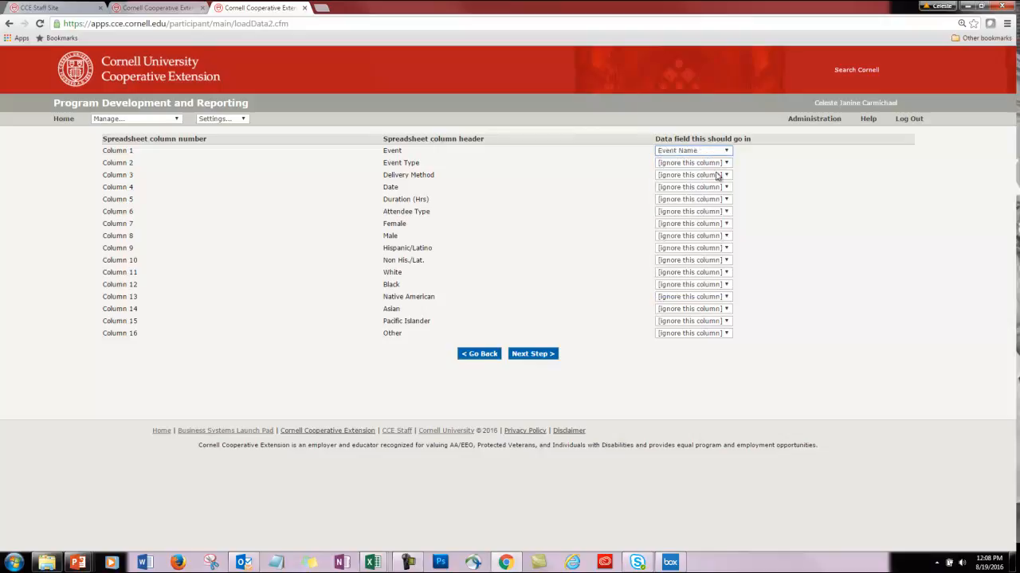
click(724, 163)
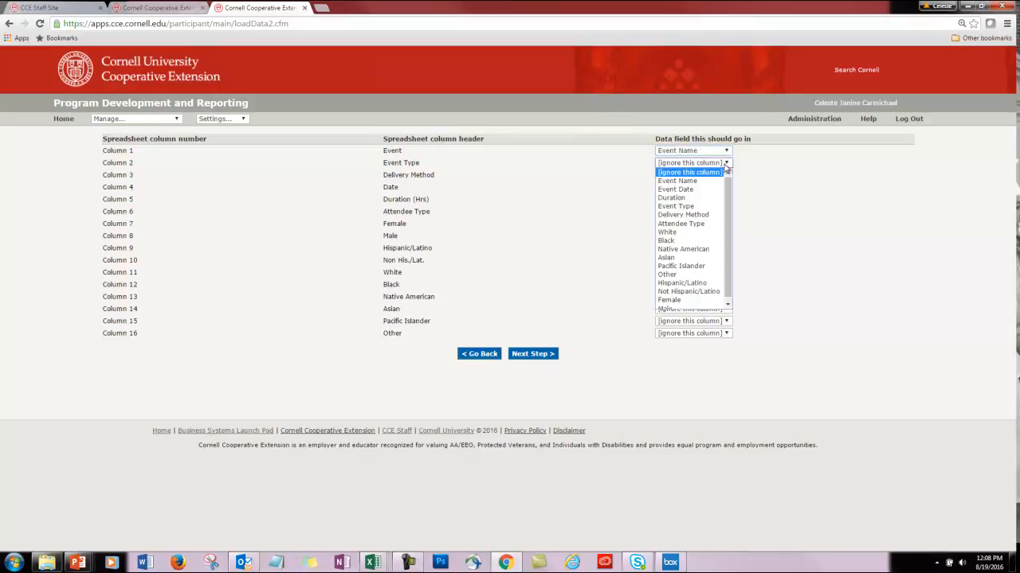
click(689, 206)
click(730, 177)
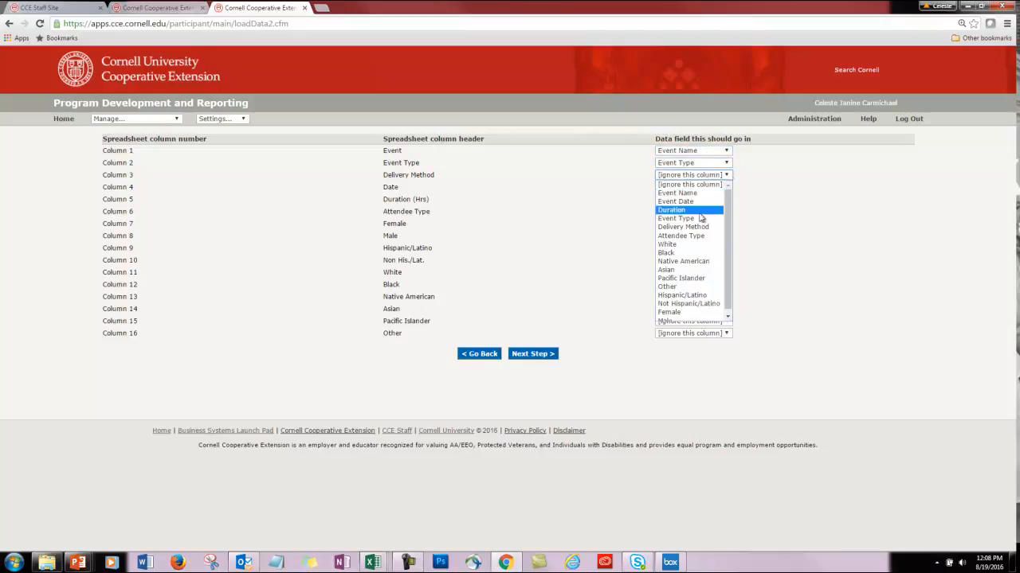
click(699, 227)
Map spreadsheet columns 4 to 6 to the Event Date, Duration and Attendee Type data fields
click(727, 189)
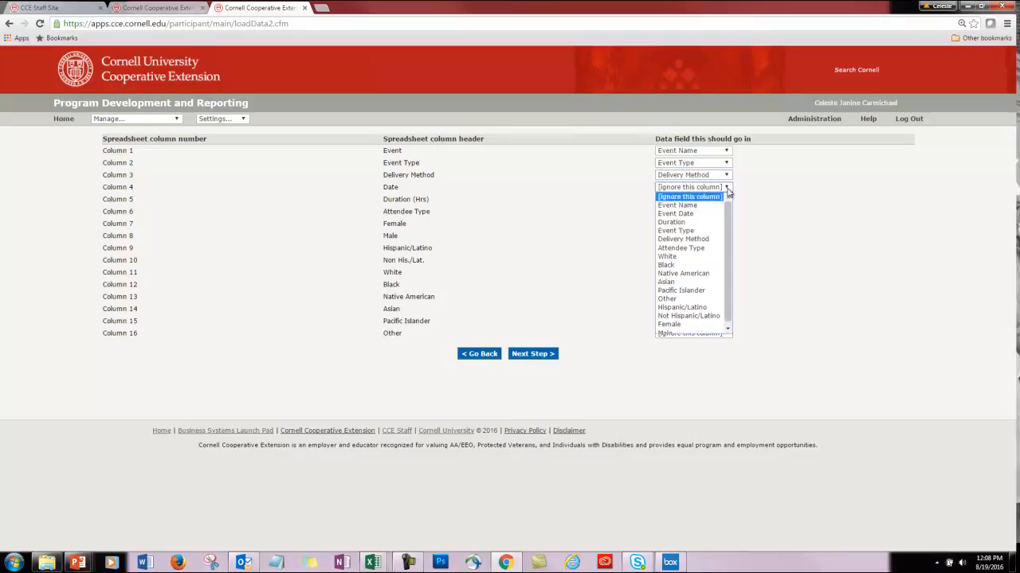
click(698, 215)
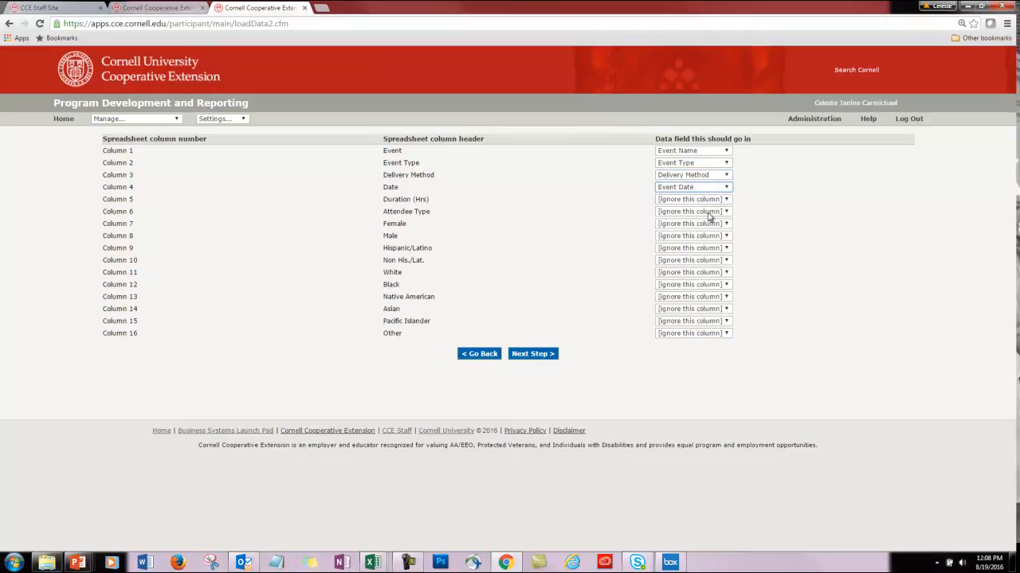
click(725, 201)
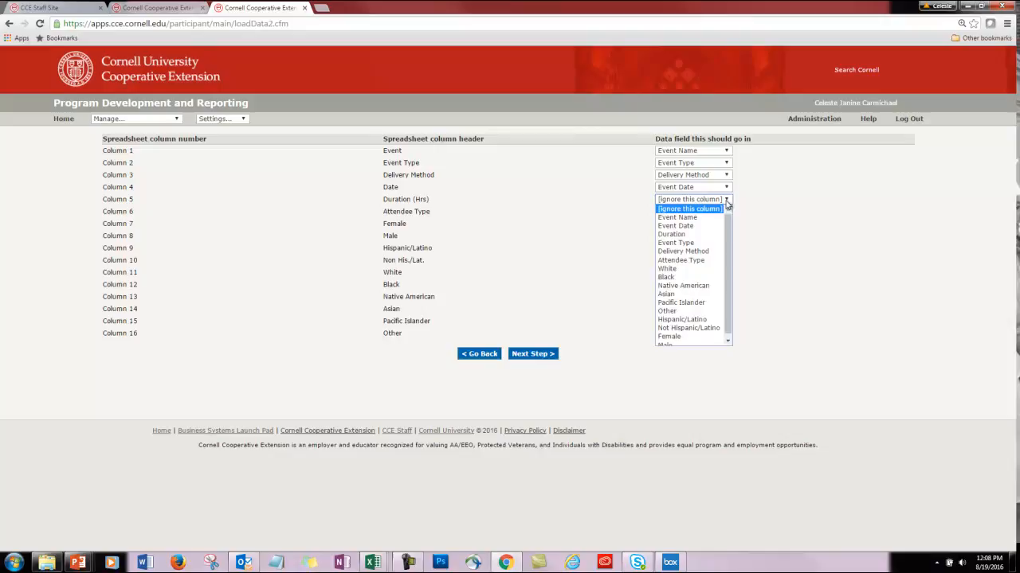
click(710, 236)
click(727, 212)
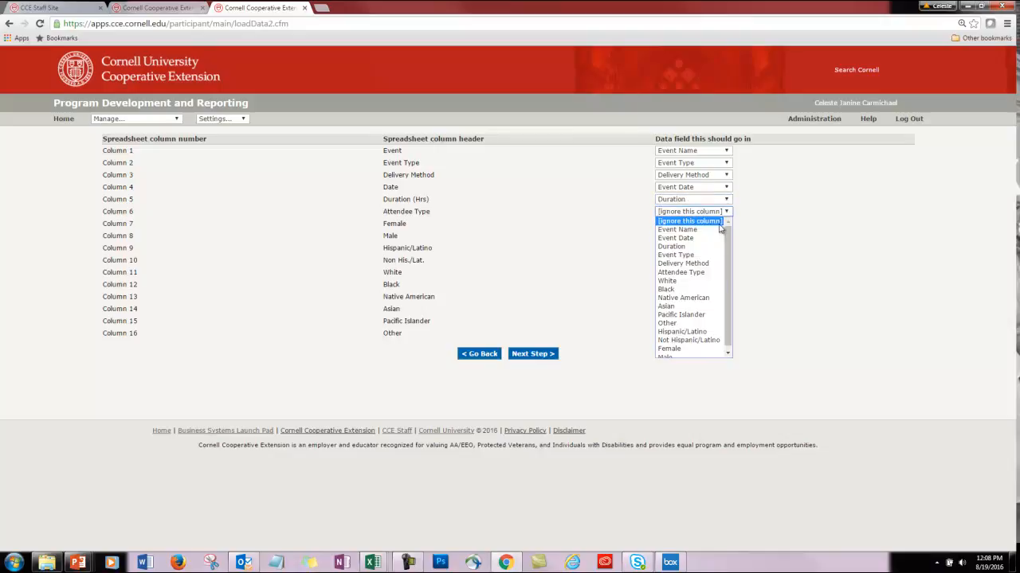
click(709, 272)
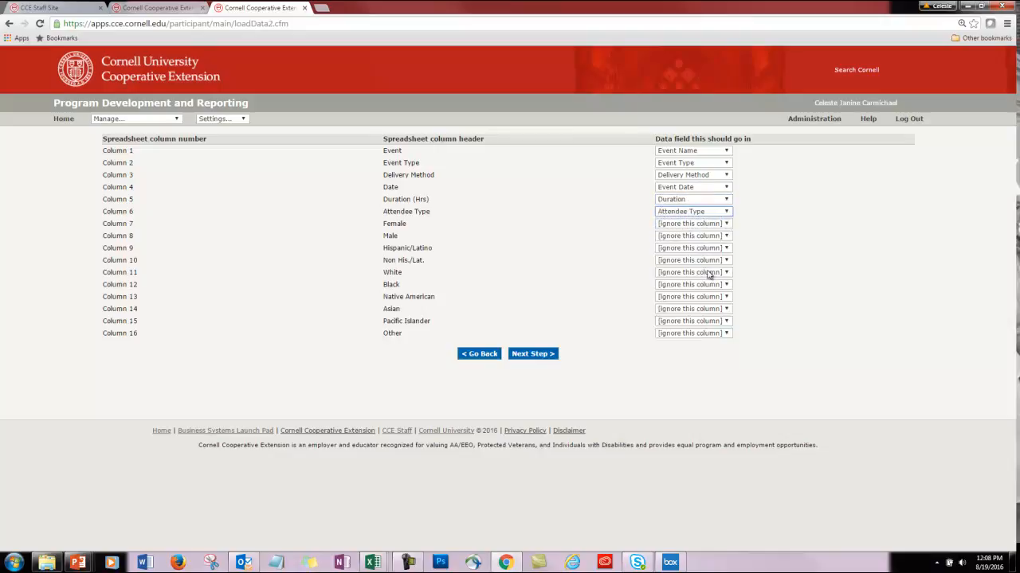
Map spreadsheet columns 7 to 10 to the Female, Male, Hispanic/Latino and Not Hispanic/Latino data fields
click(726, 224)
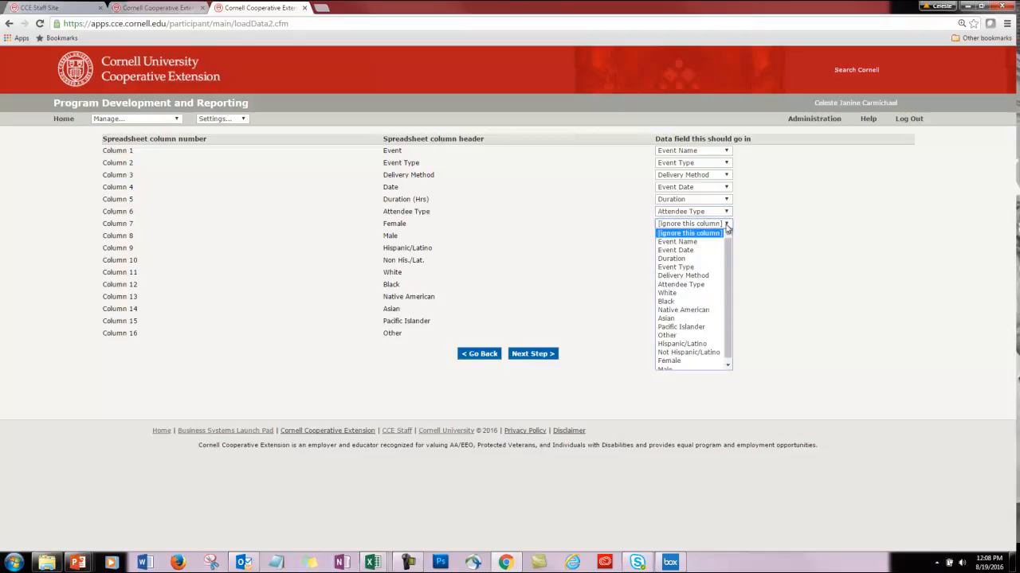
click(695, 356)
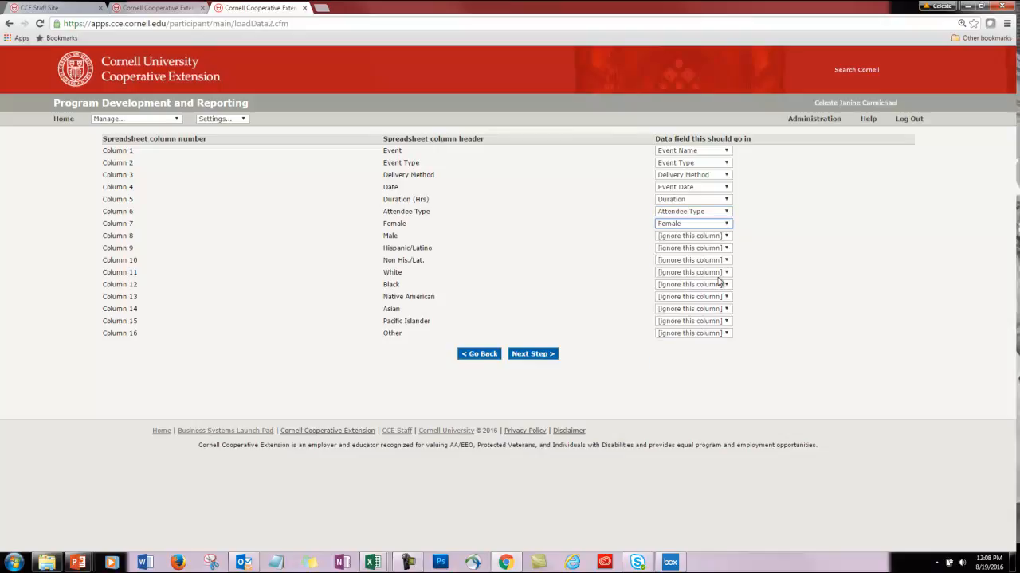
click(727, 237)
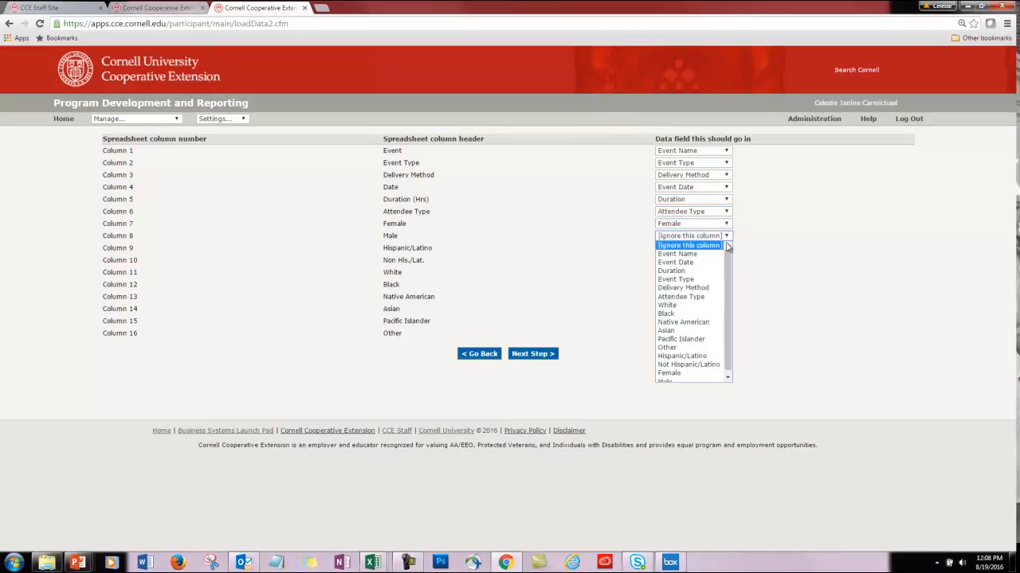
click(674, 380)
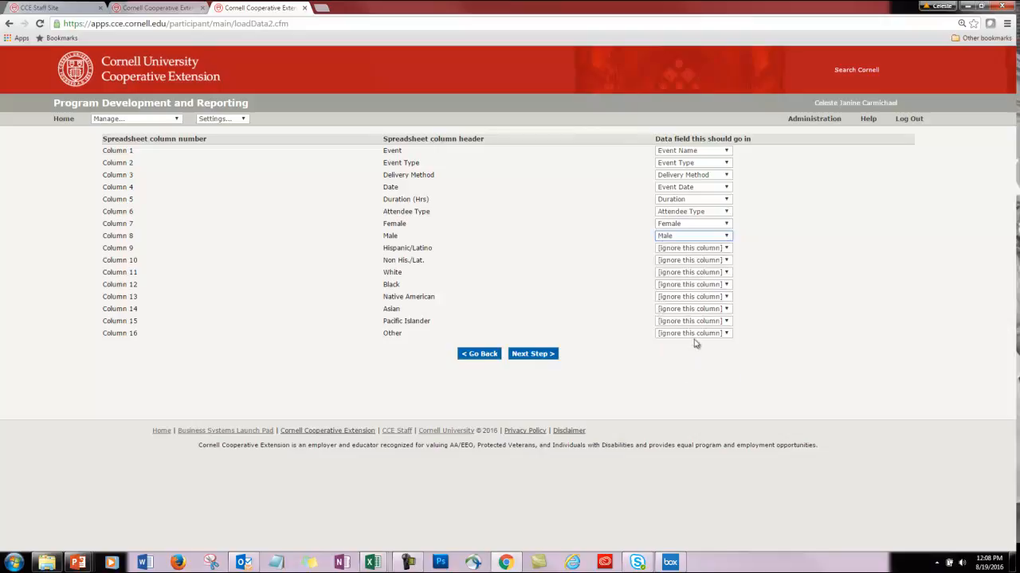
click(726, 248)
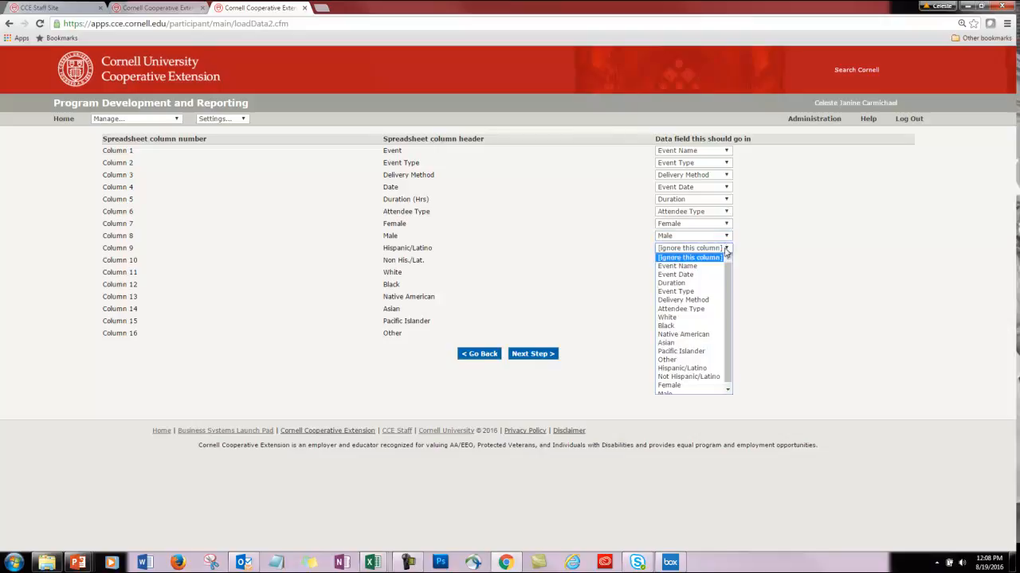
click(692, 358)
click(726, 260)
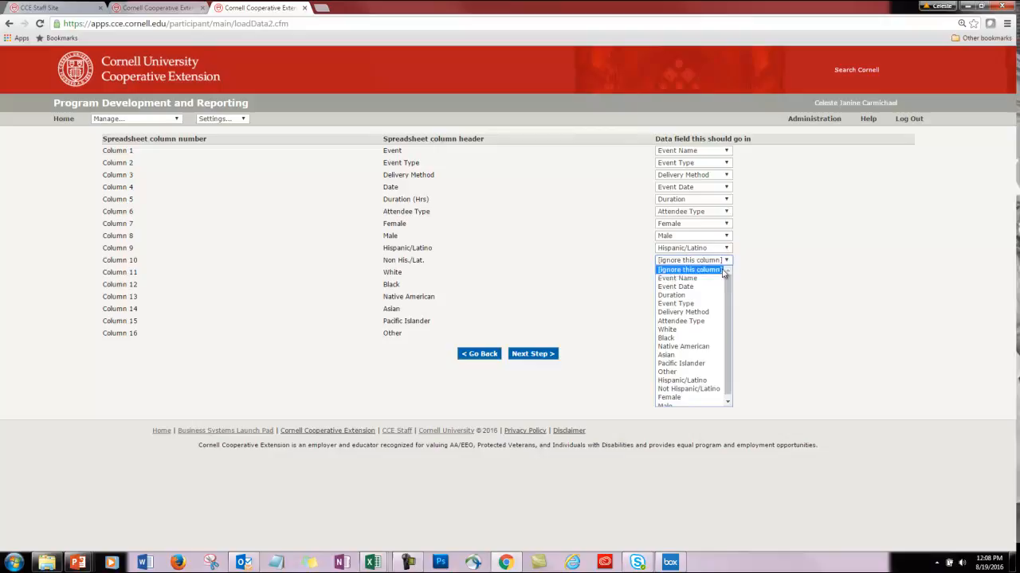
click(691, 389)
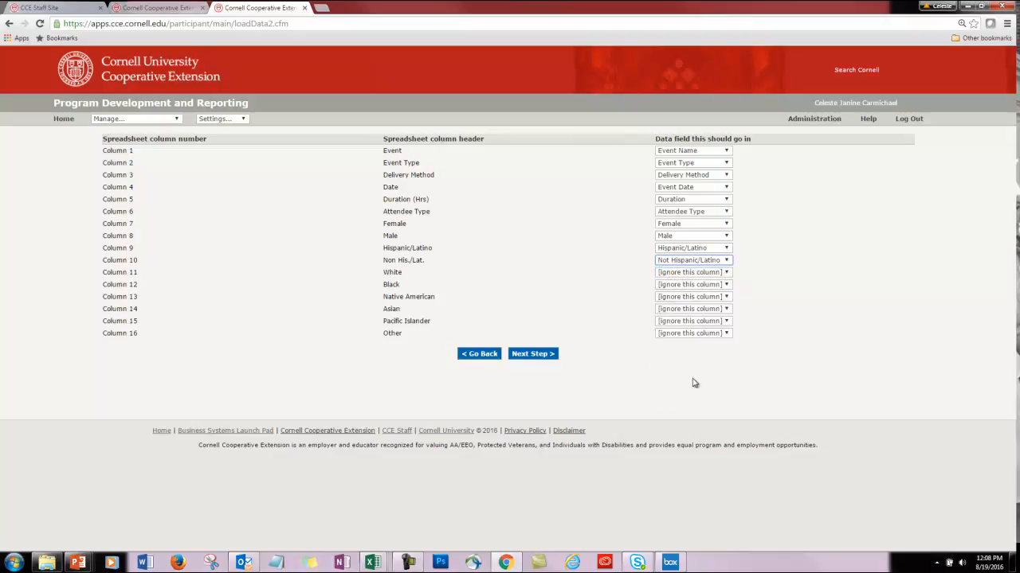
Map spreadsheet columns 11 to 15 to the White, Black, Native American, Asian and Pacific Islander data fields
click(725, 273)
click(669, 341)
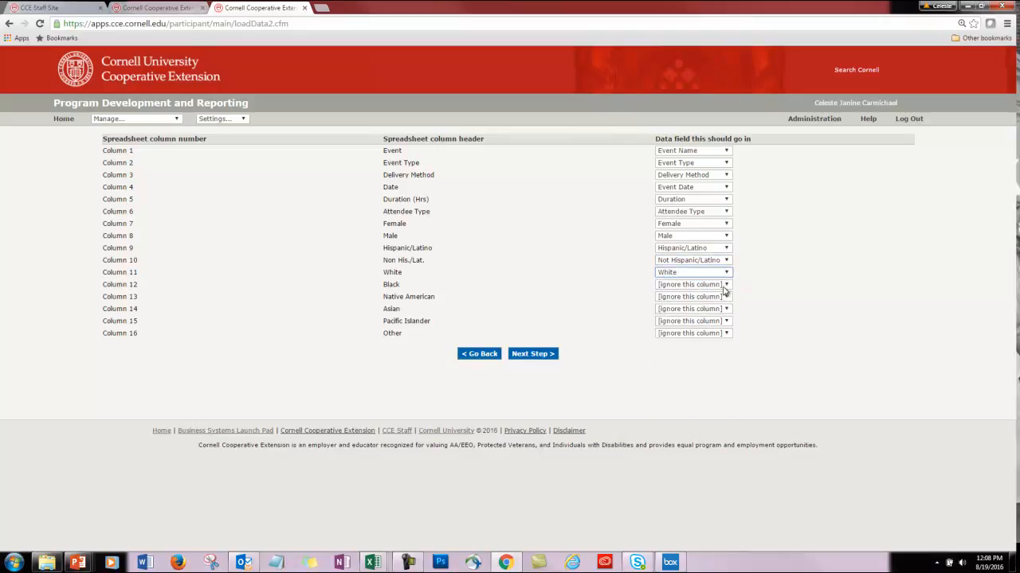
click(725, 284)
click(670, 362)
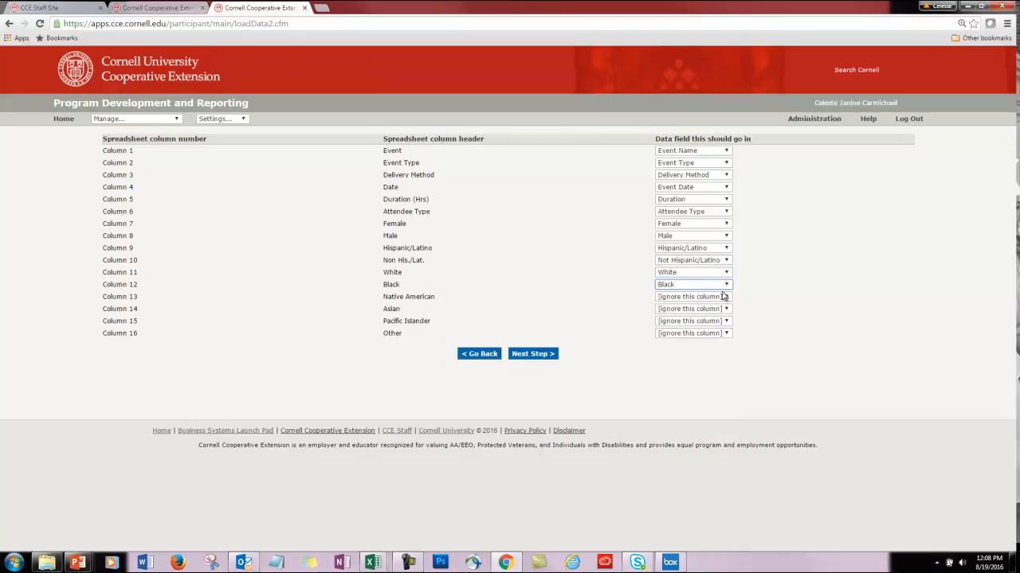
click(726, 297)
click(684, 383)
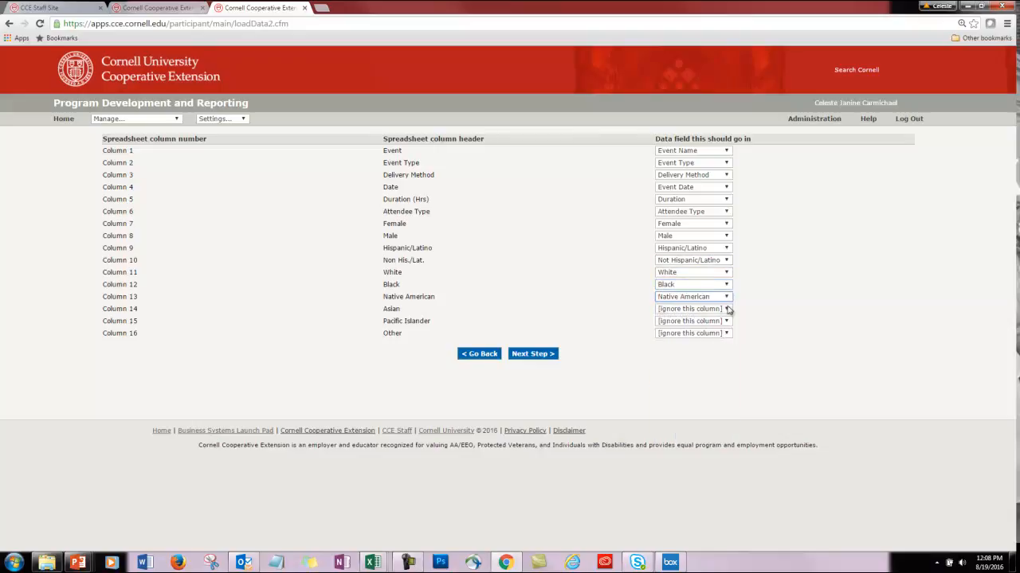
click(727, 312)
click(687, 405)
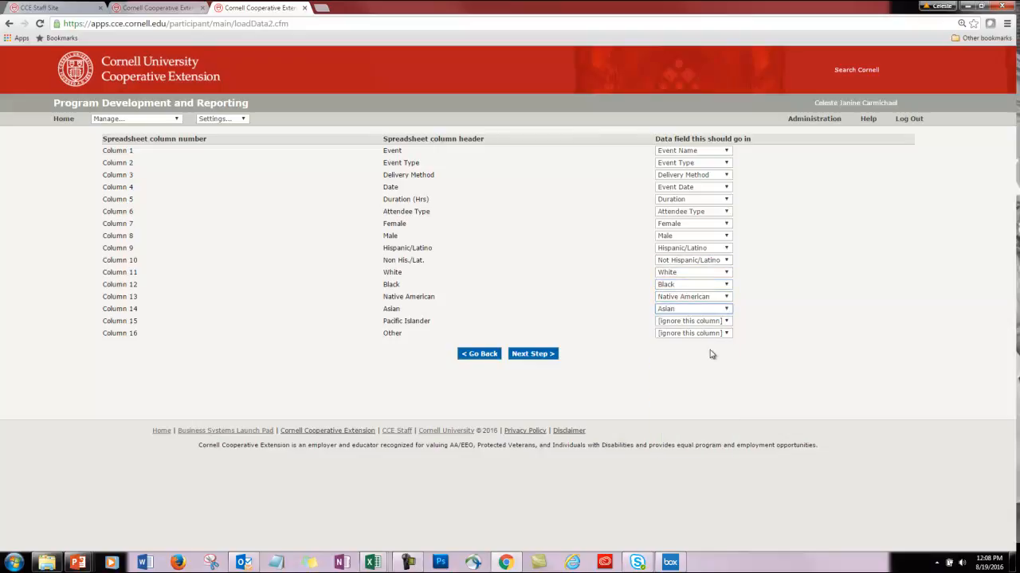
click(726, 321)
click(684, 425)
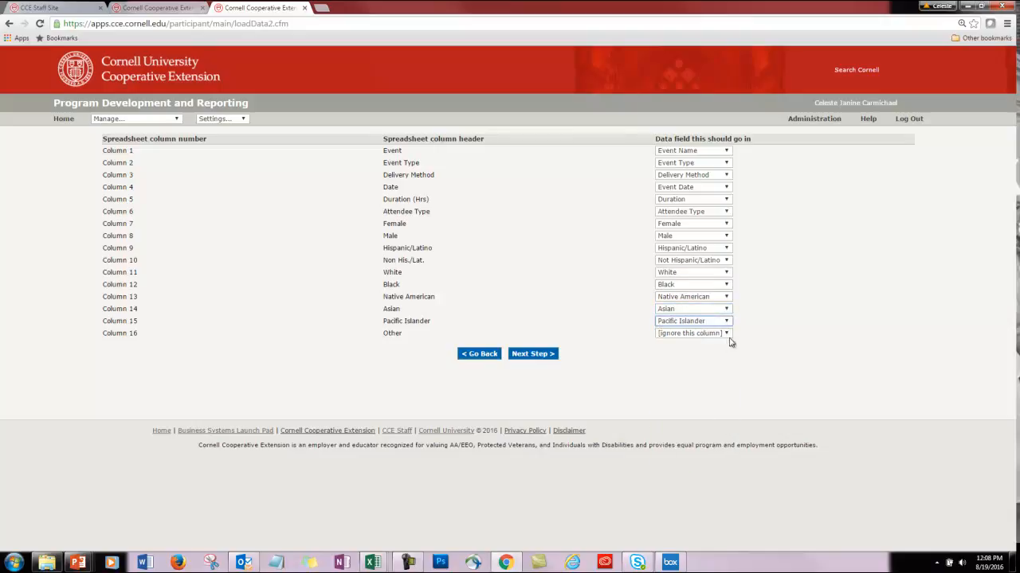
Map spreadsheet column 16 to the Other data field and complete the import of the previewed event records
click(727, 333)
click(681, 436)
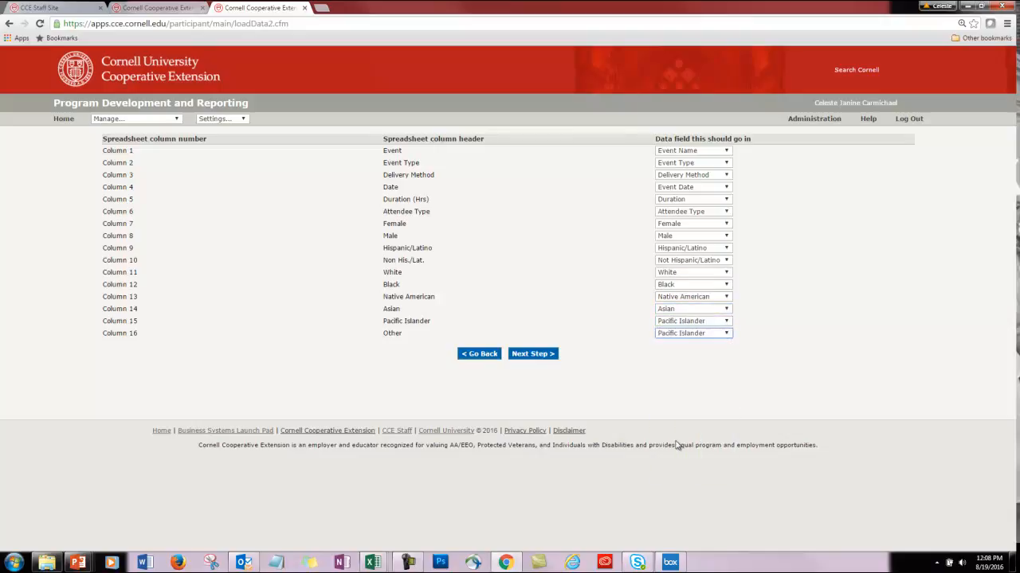
click(684, 445)
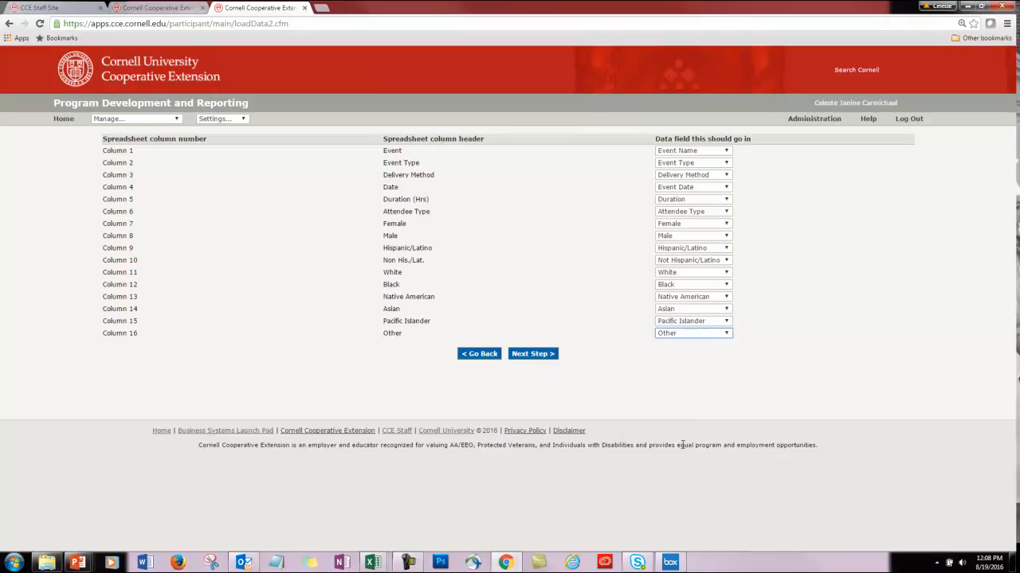
click(551, 356)
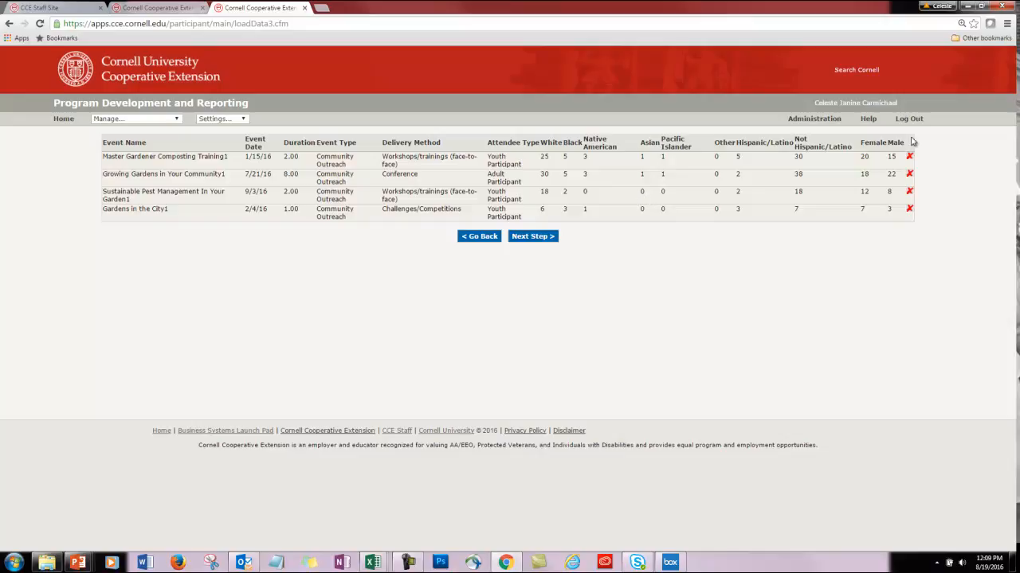
click(532, 237)
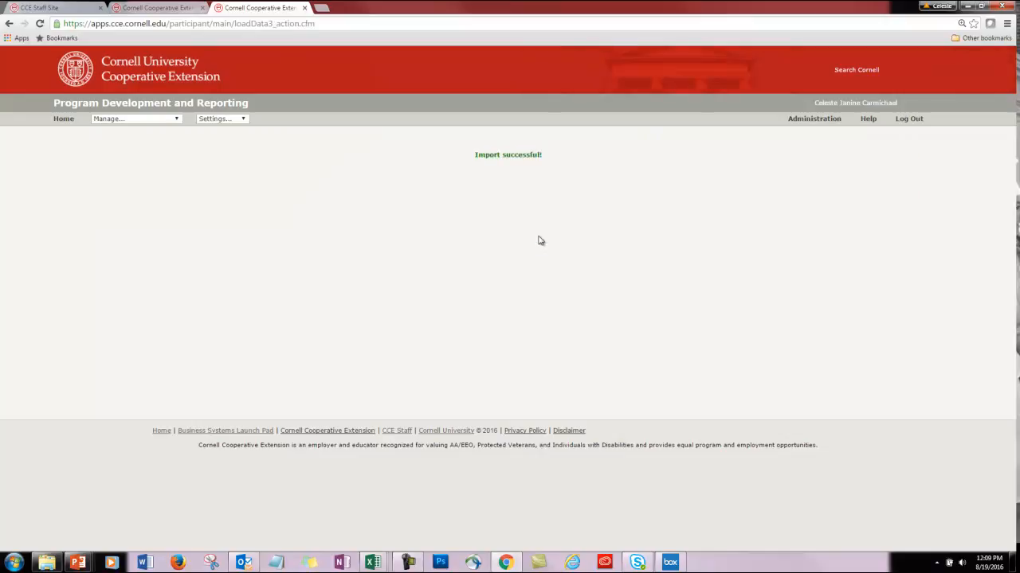
Open the search of existing events and direct contacts and filter the list by the Managing Waste program
click(179, 119)
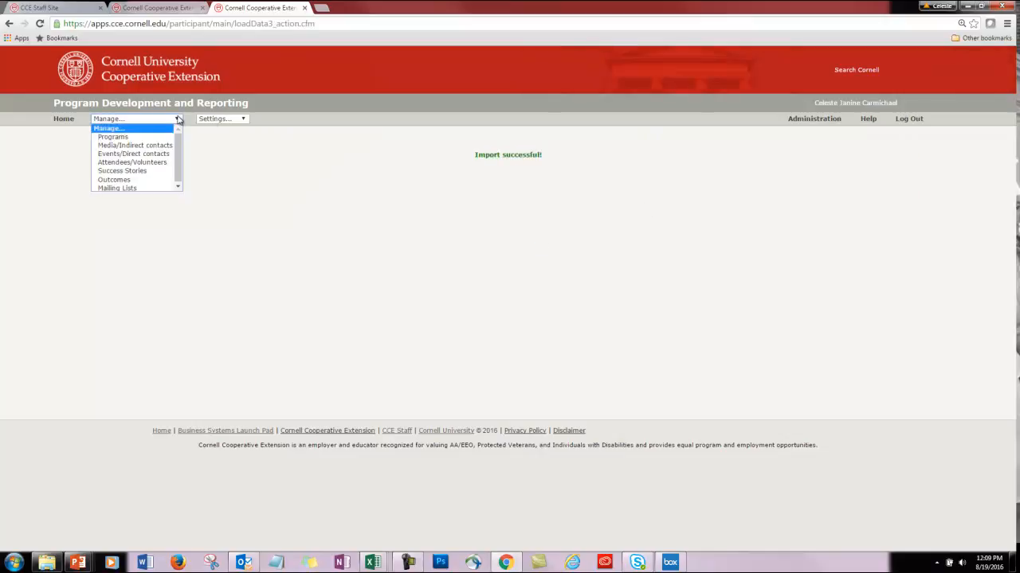
click(161, 154)
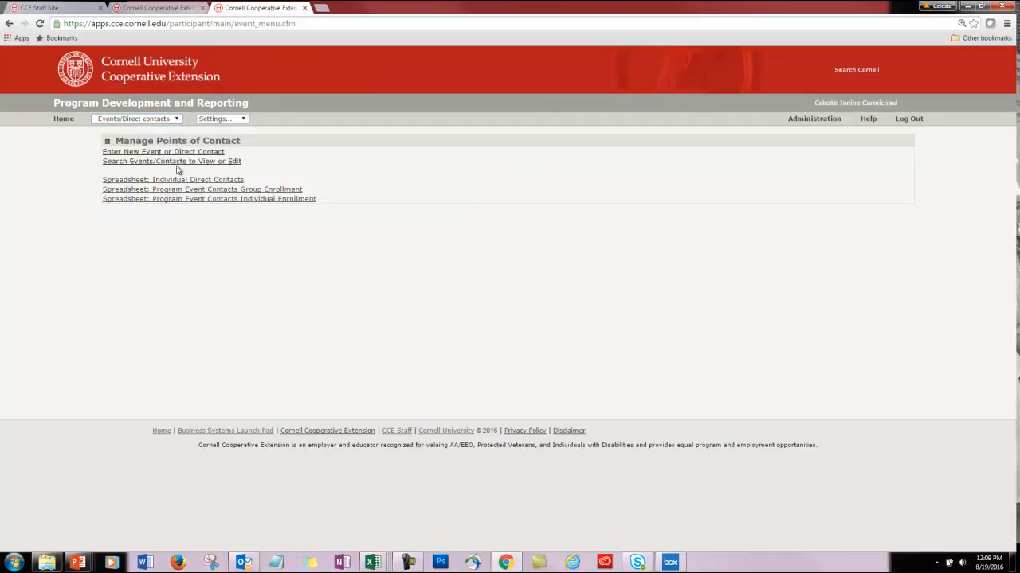
click(177, 164)
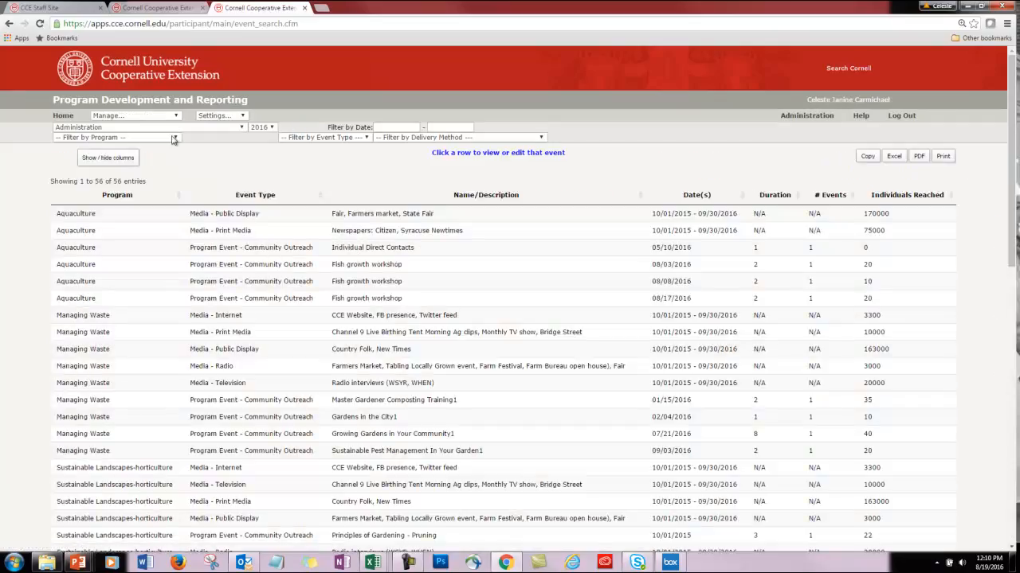
click(172, 141)
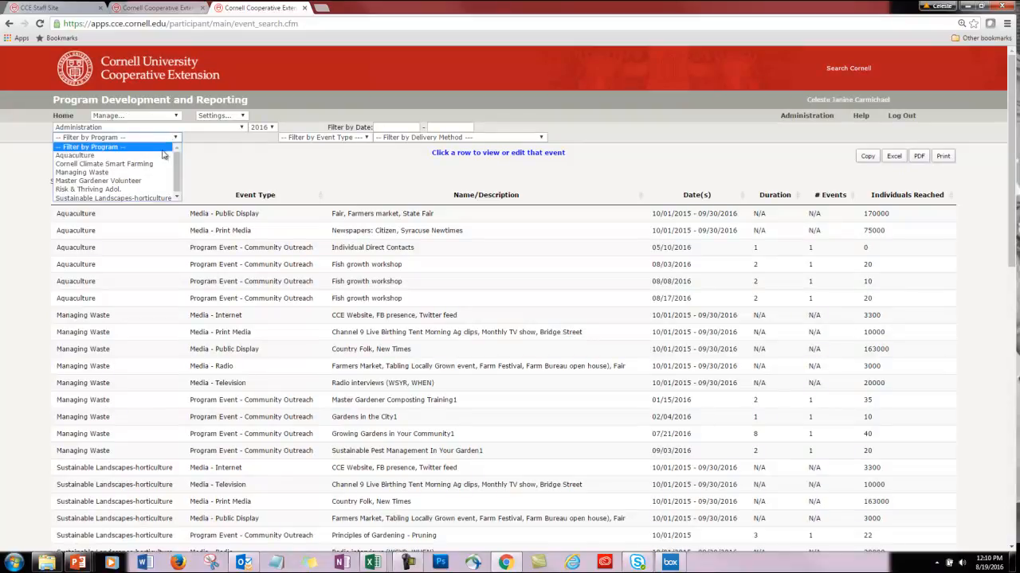
click(129, 172)
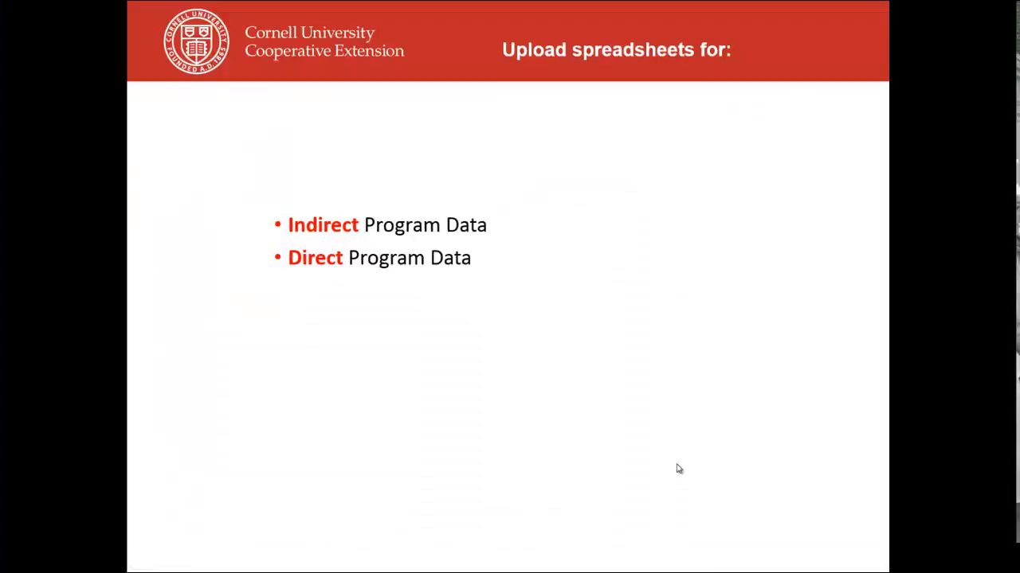
click(677, 468)
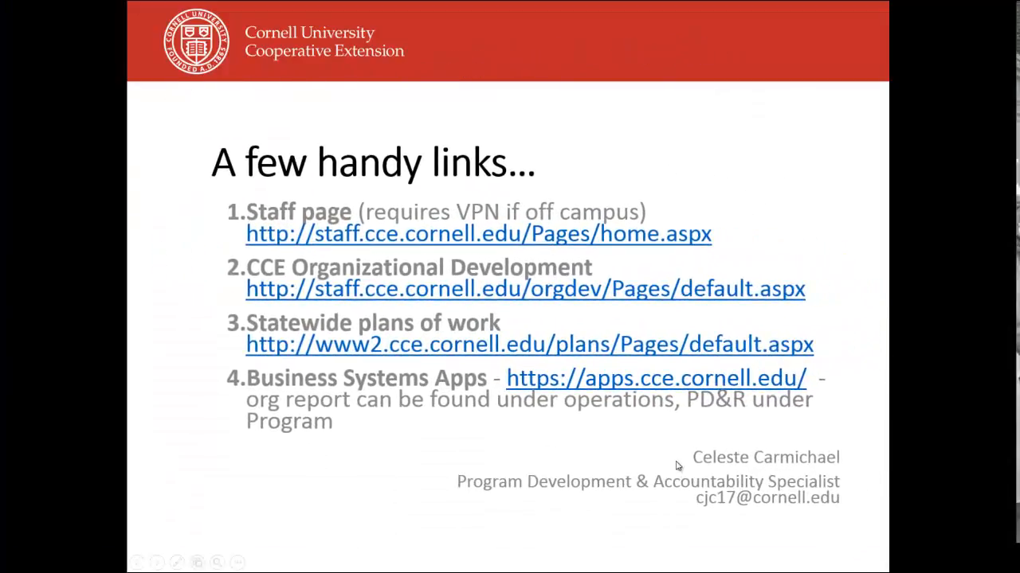